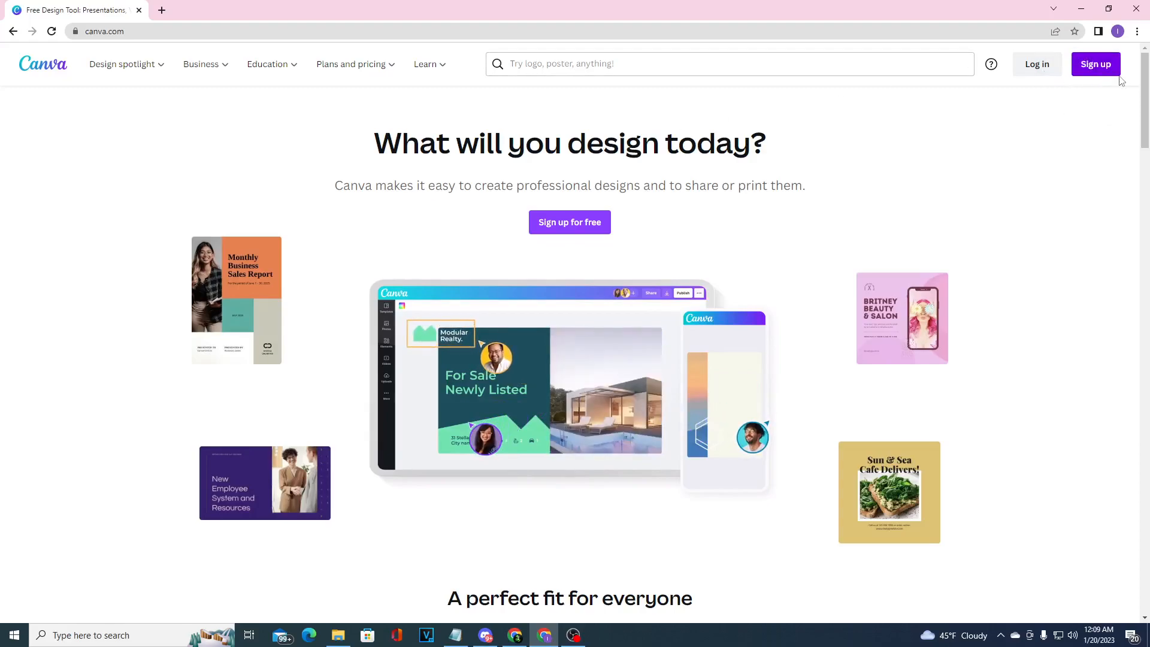
Sign up for Canva with the listed Google account.
click(1097, 66)
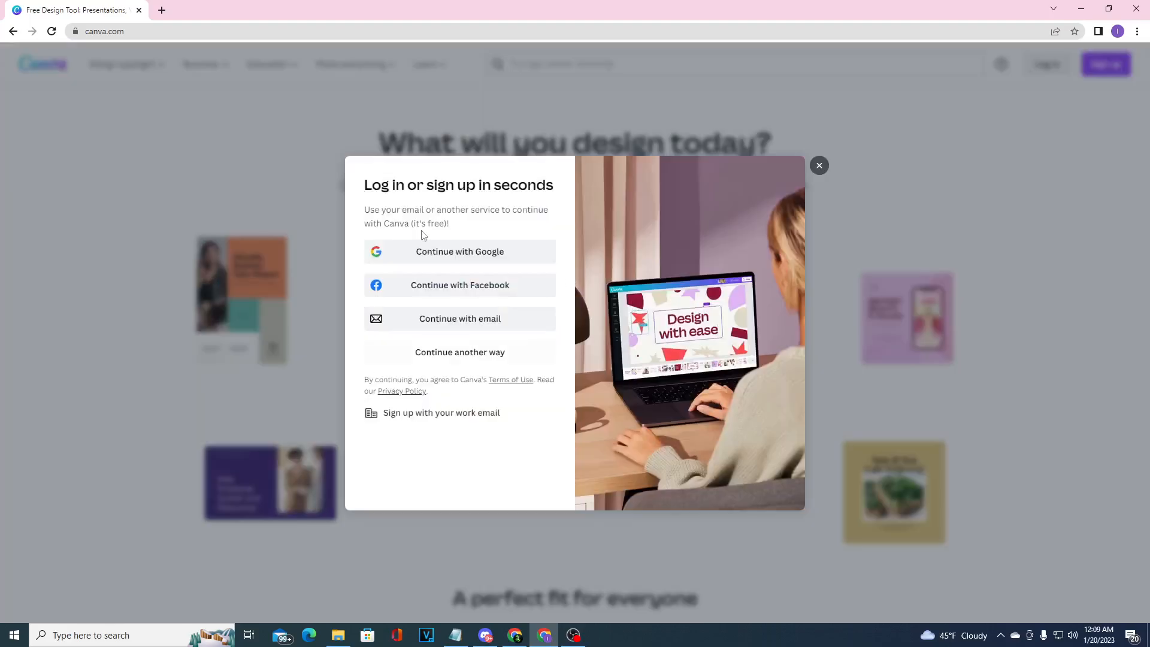
click(505, 251)
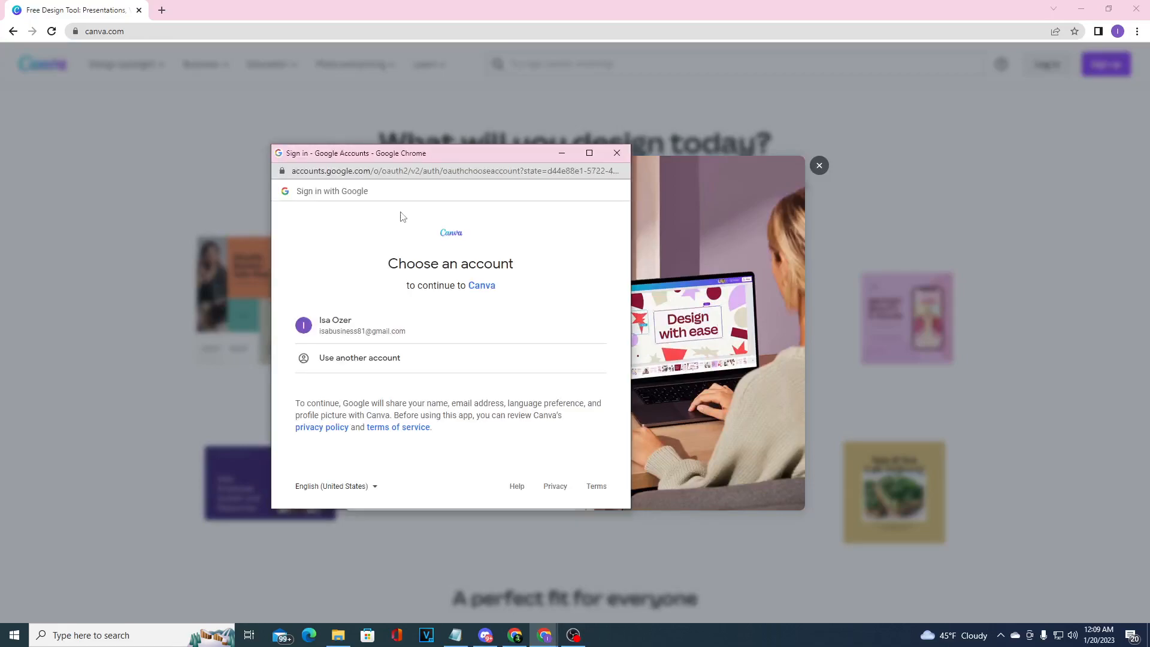
click(401, 332)
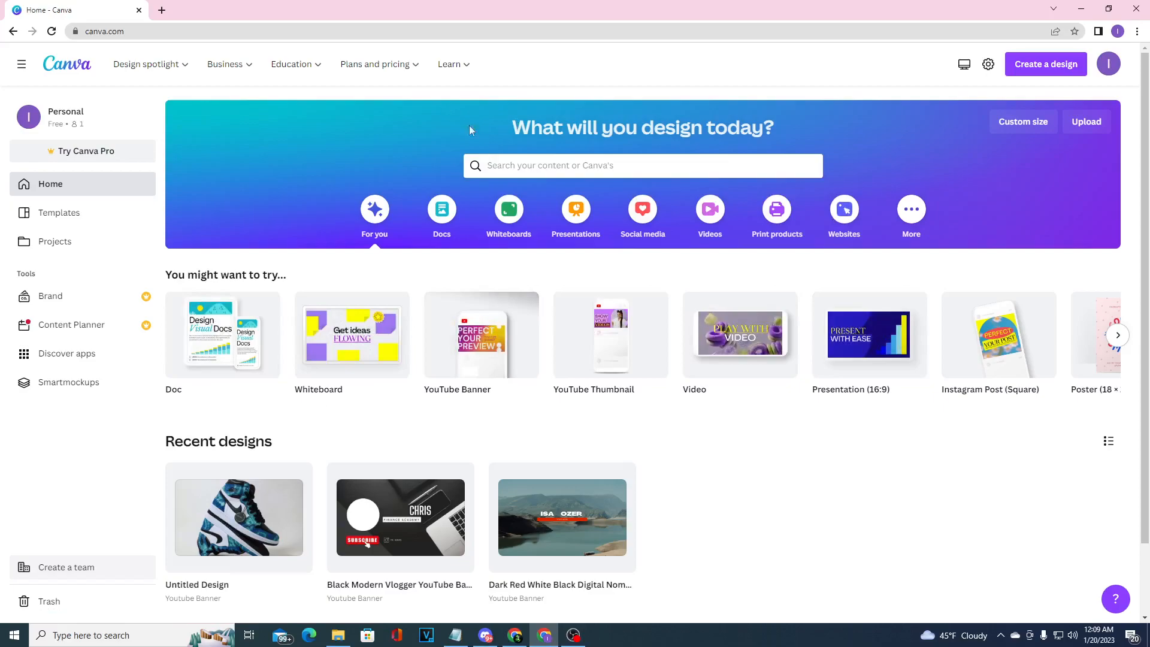
Search the templates for "business card".
click(533, 160)
text(bu)
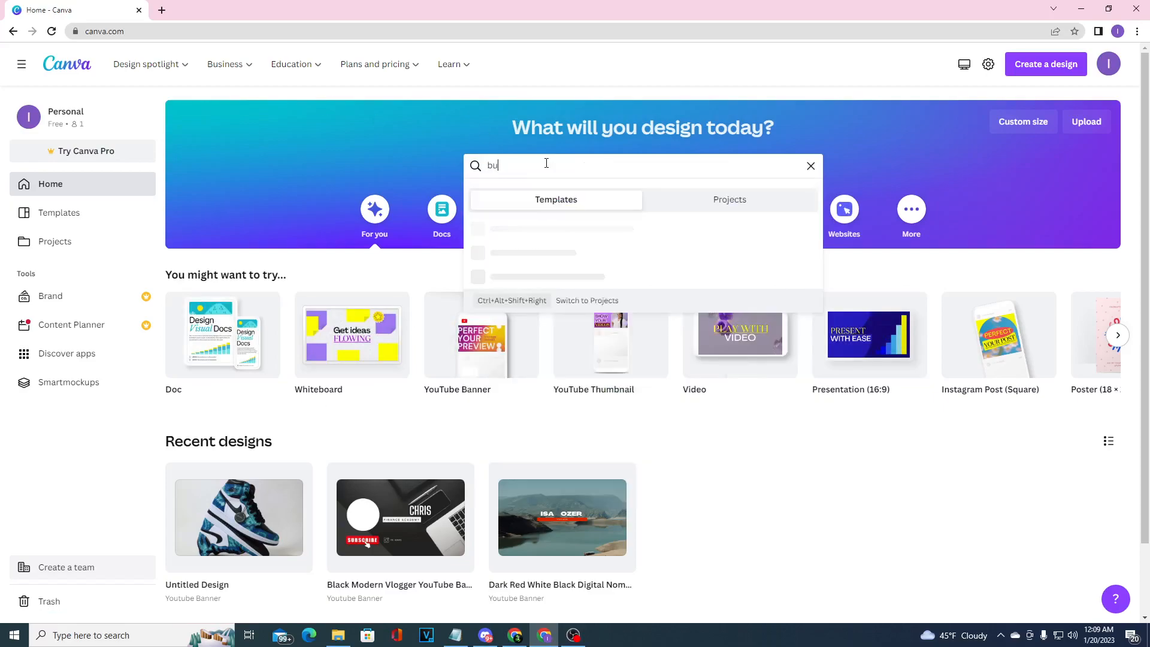
text(siness card)
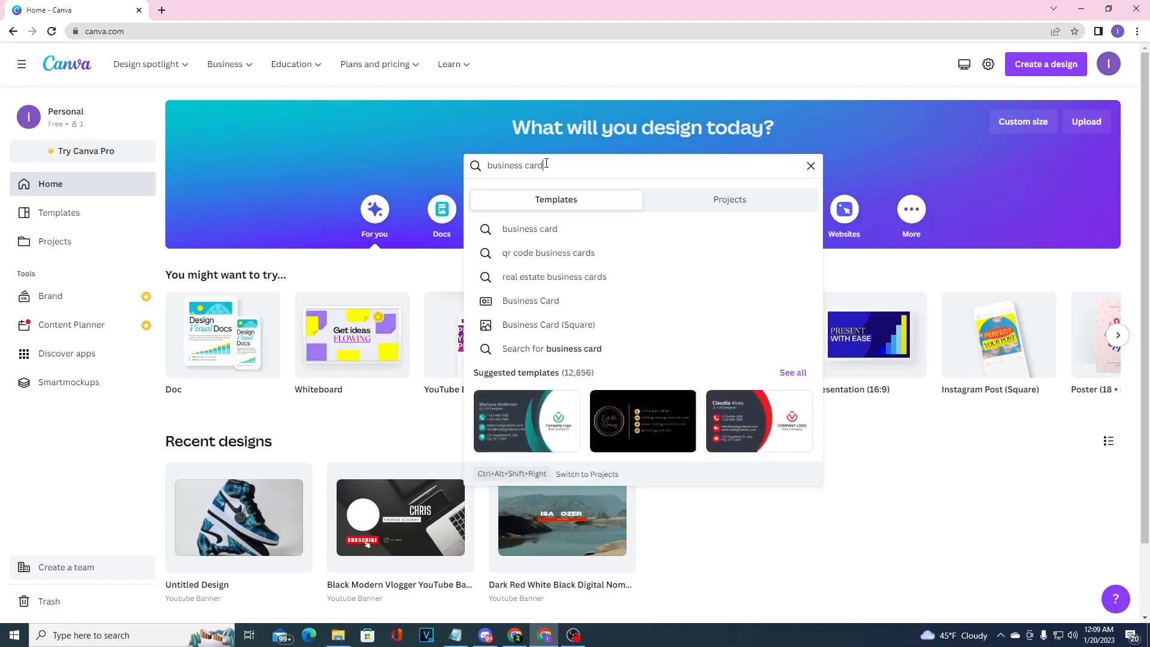
key(Return)
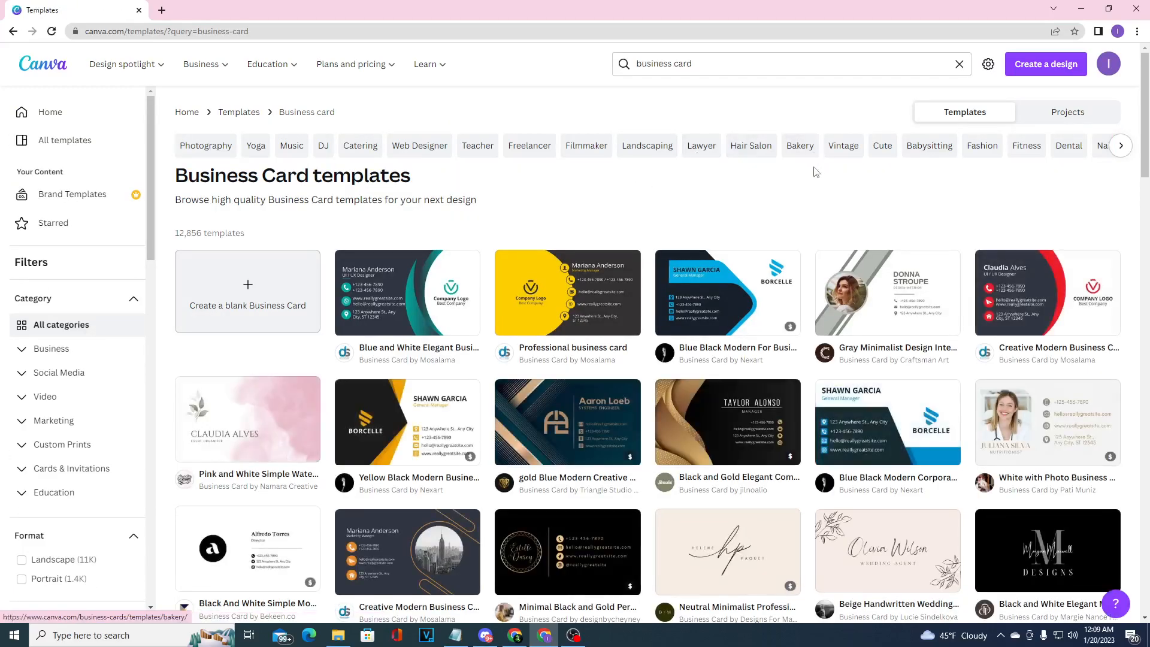
Browse the business card templates and open the Blue and White Elegant Business Card template for customizing.
scroll(880, 182, down, 2)
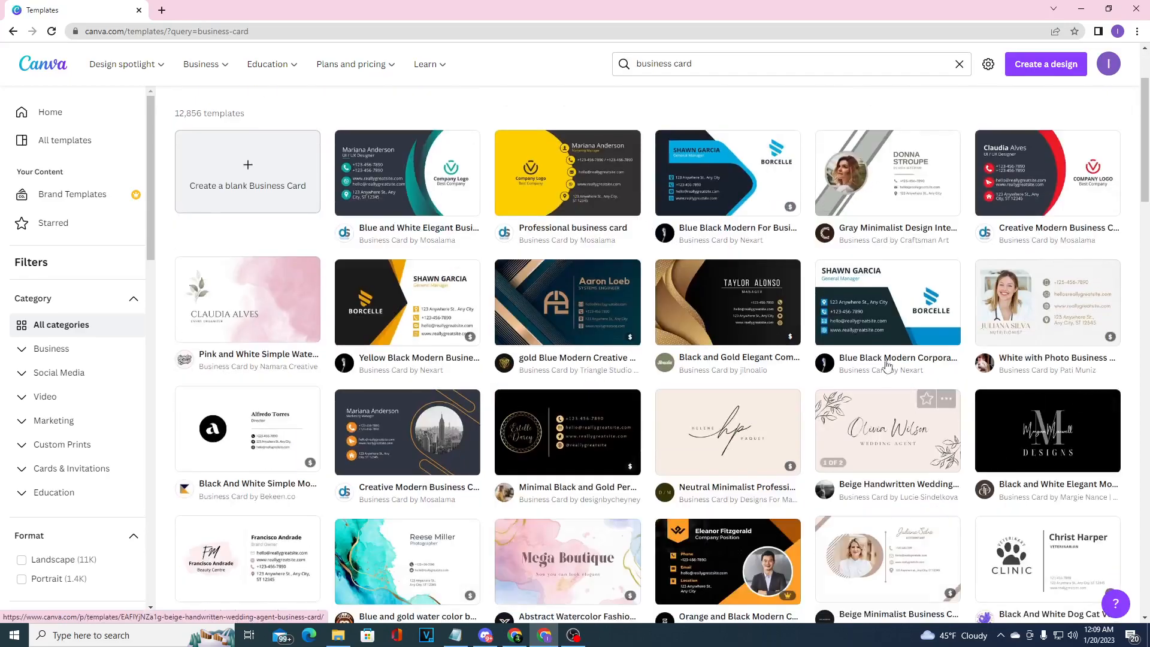
scroll(1090, 299, up, 2)
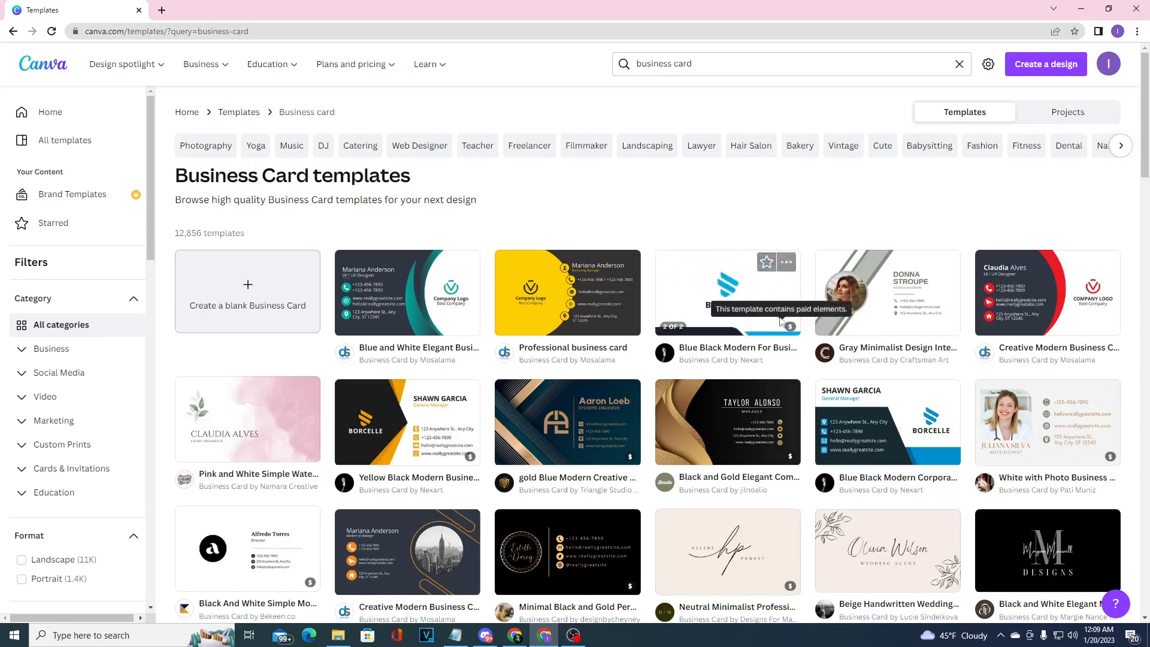
scroll(661, 360, down, 3)
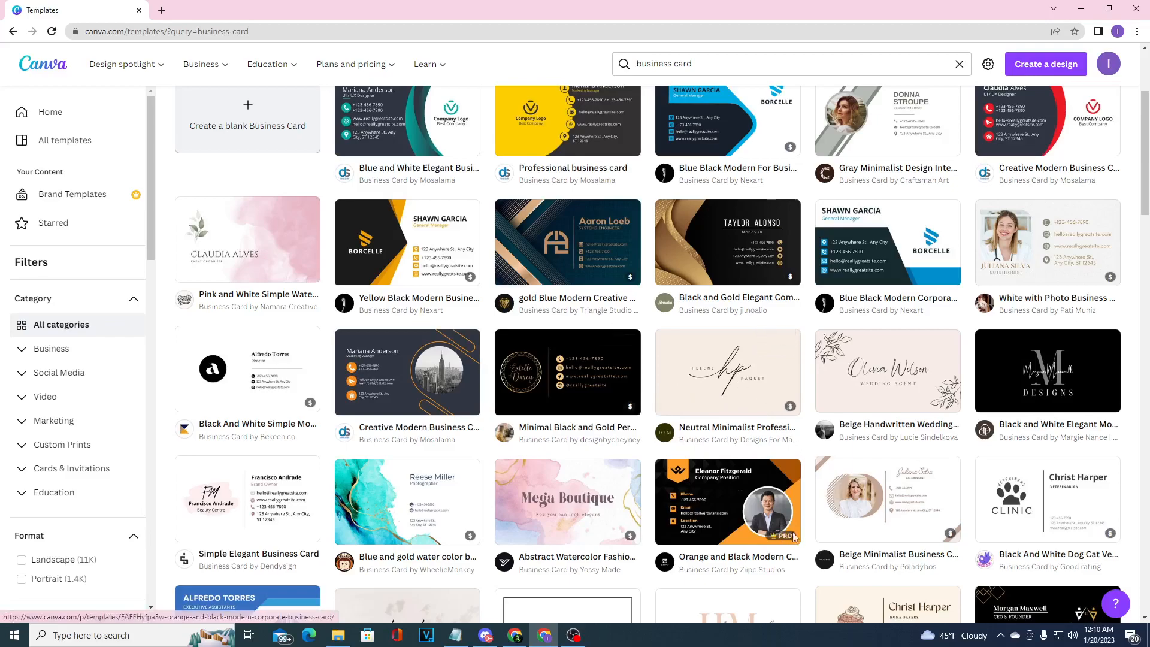
mouse_move(781, 542)
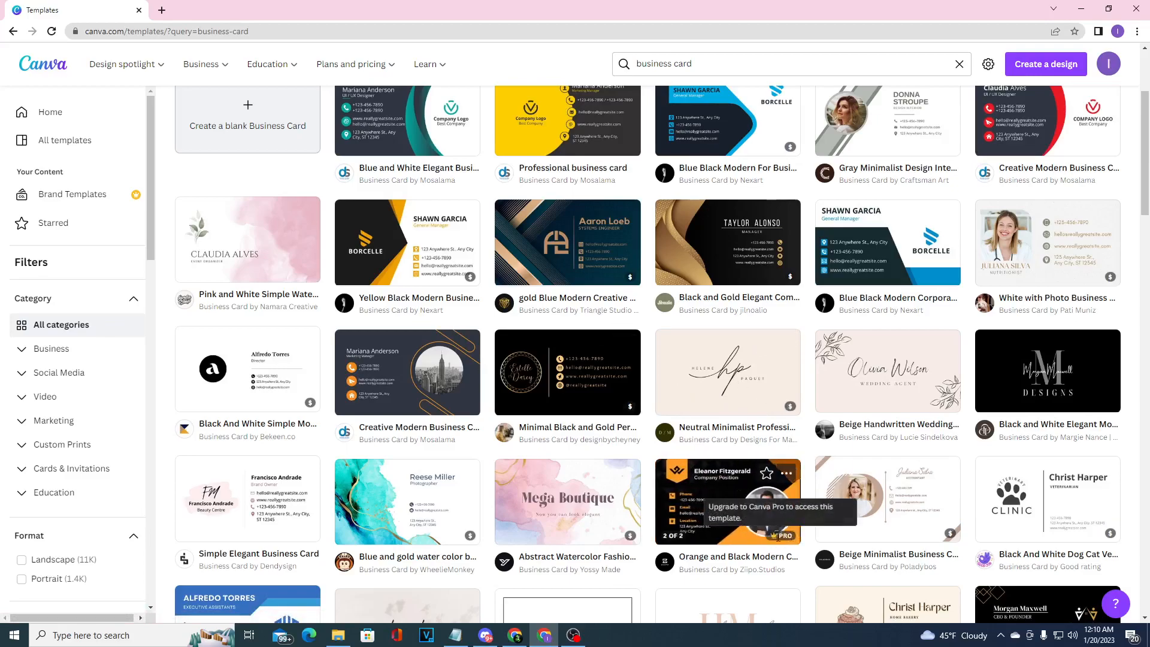
scroll(557, 452, up, 3)
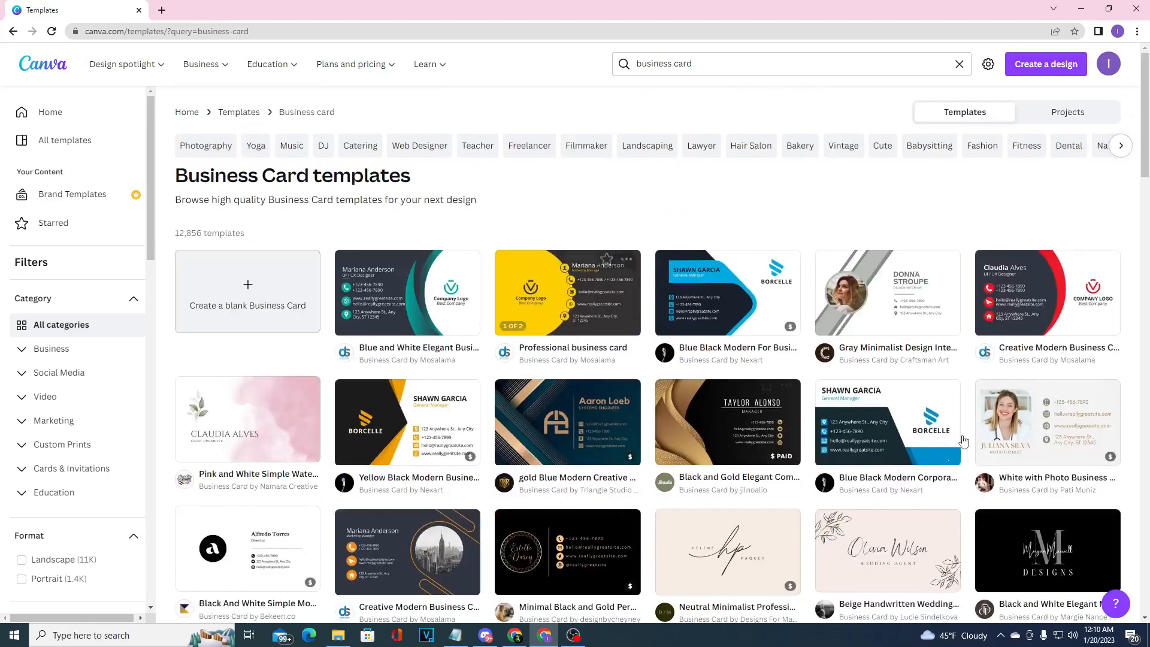
scroll(983, 335, down, 2)
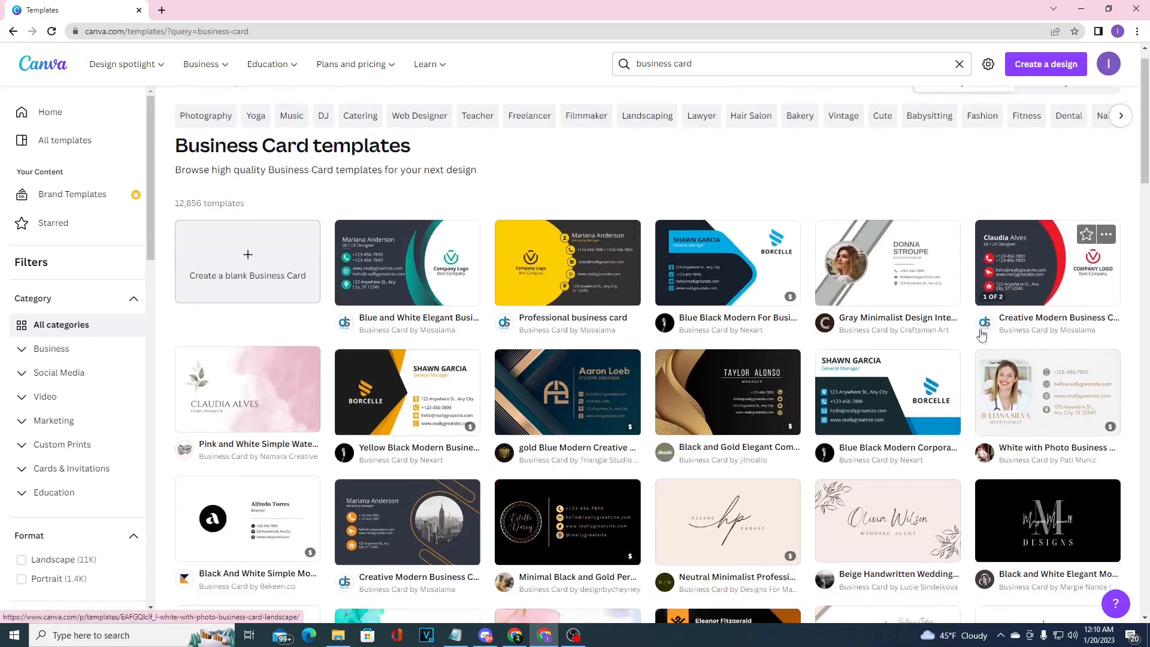
scroll(456, 247, up, 1)
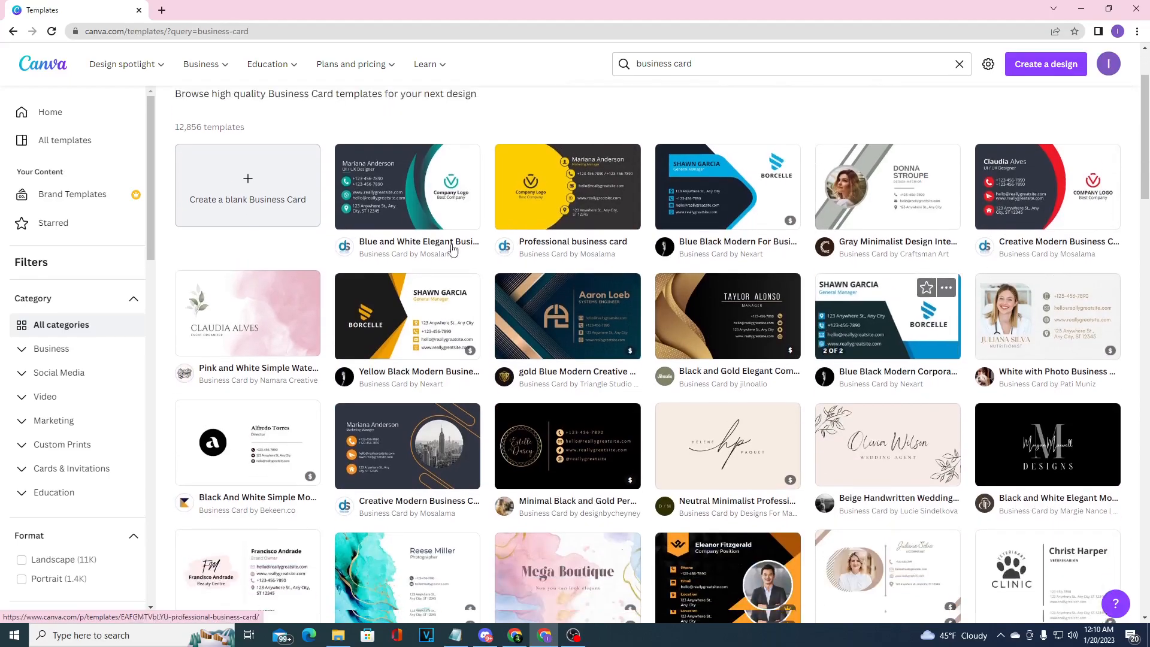
click(412, 246)
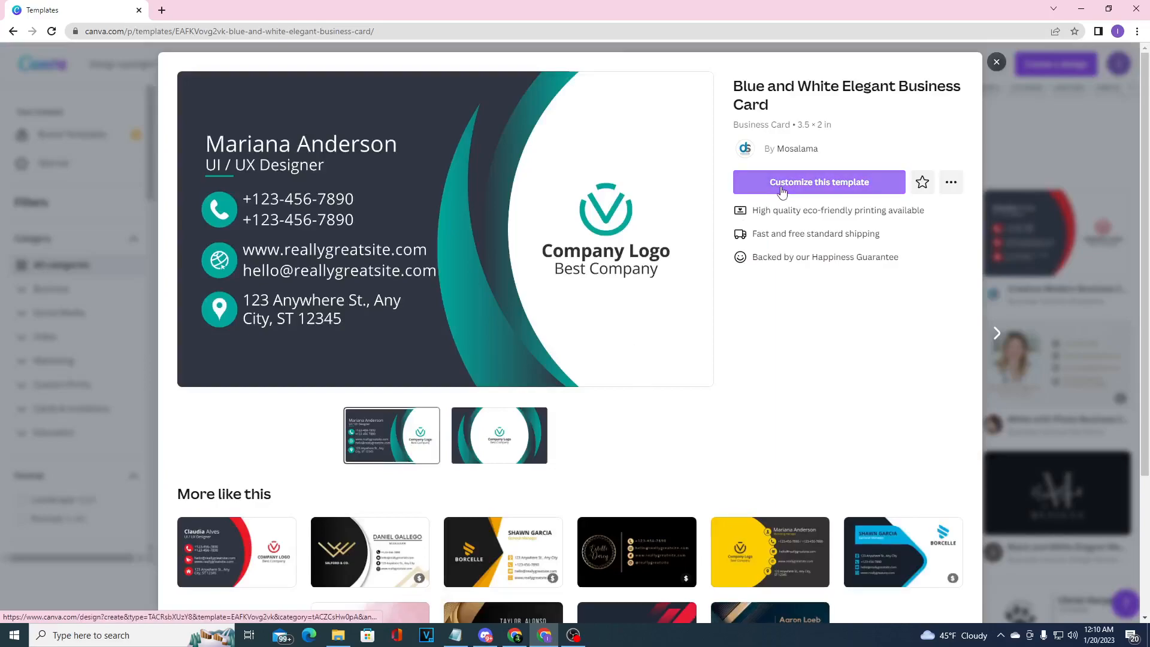
click(777, 191)
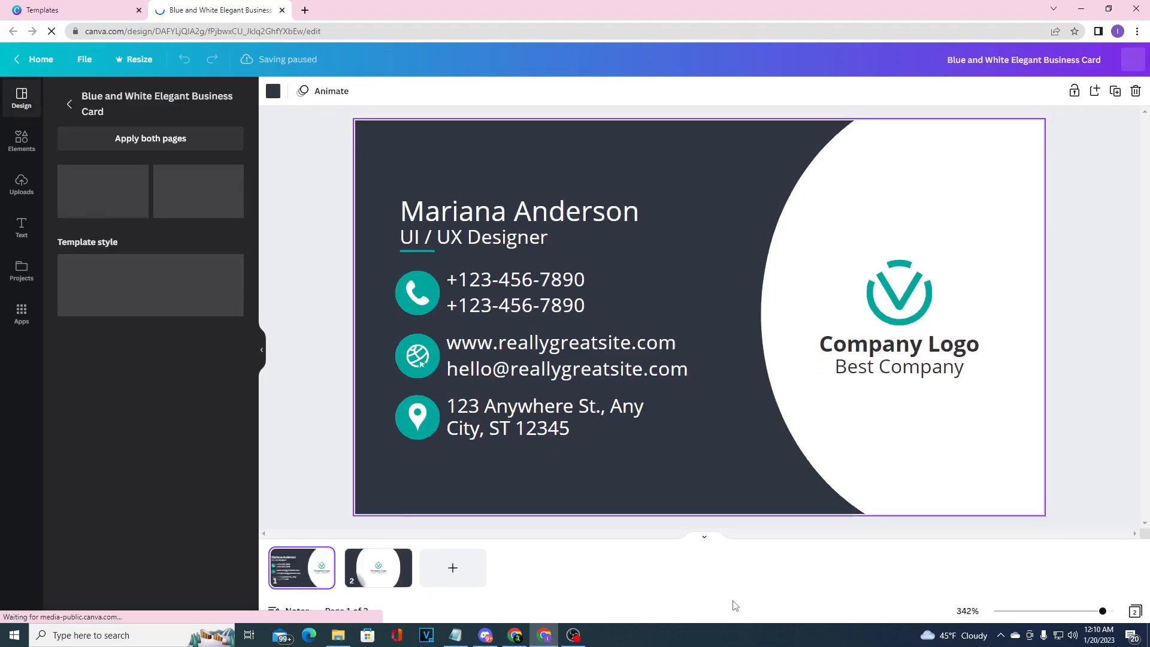
Replace the first phone number on the card with a new phone number.
click(523, 277)
click(522, 278)
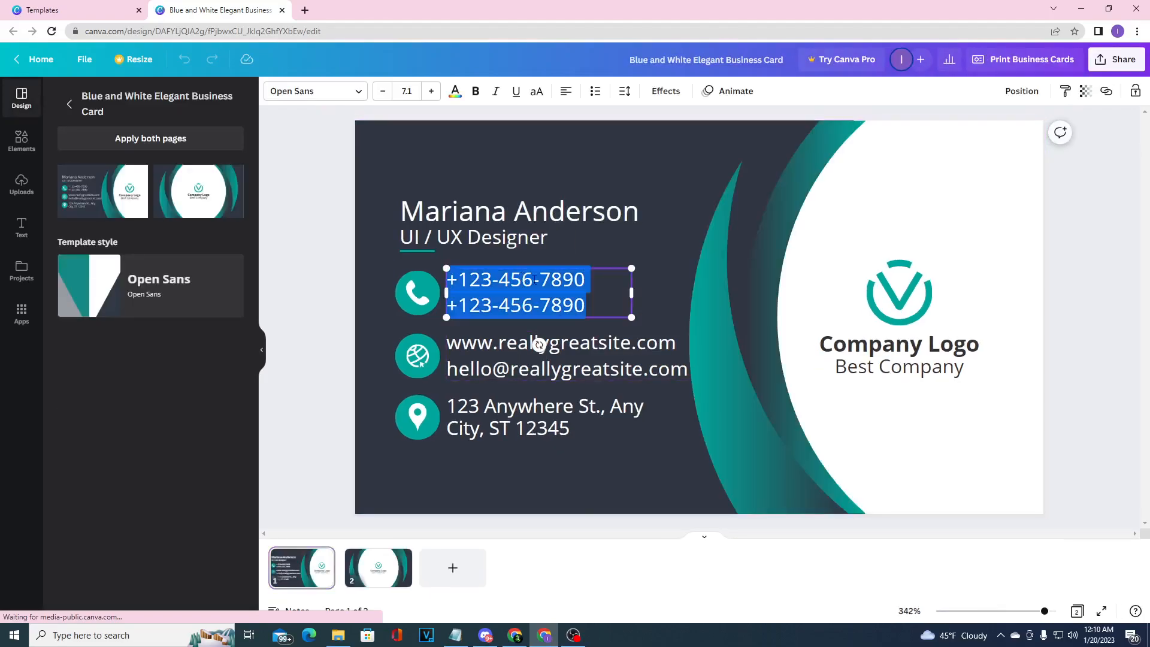
click(588, 286)
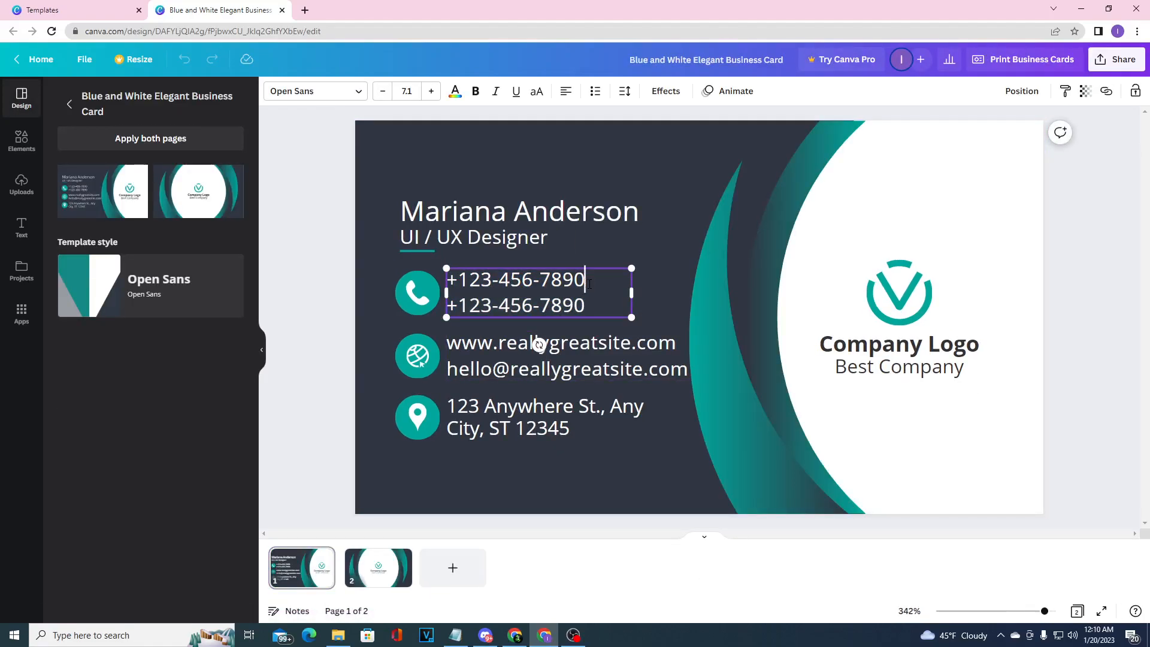
key(BackSpace)
key(BackSpace)
key(BackSpace)
key(BackSpace)
key(BackSpace)
key(BackSpace)
key(BackSpace)
key(BackSpace)
text(342543545)
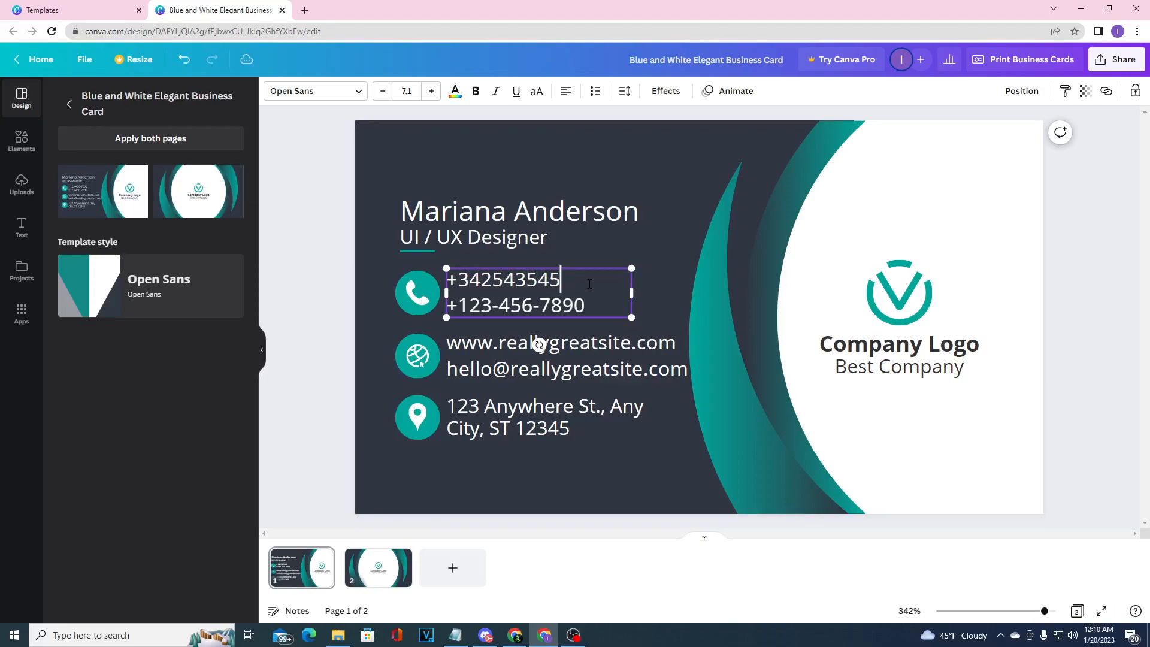
Move the round V logo slightly upward above the Company Logo text.
click(614, 347)
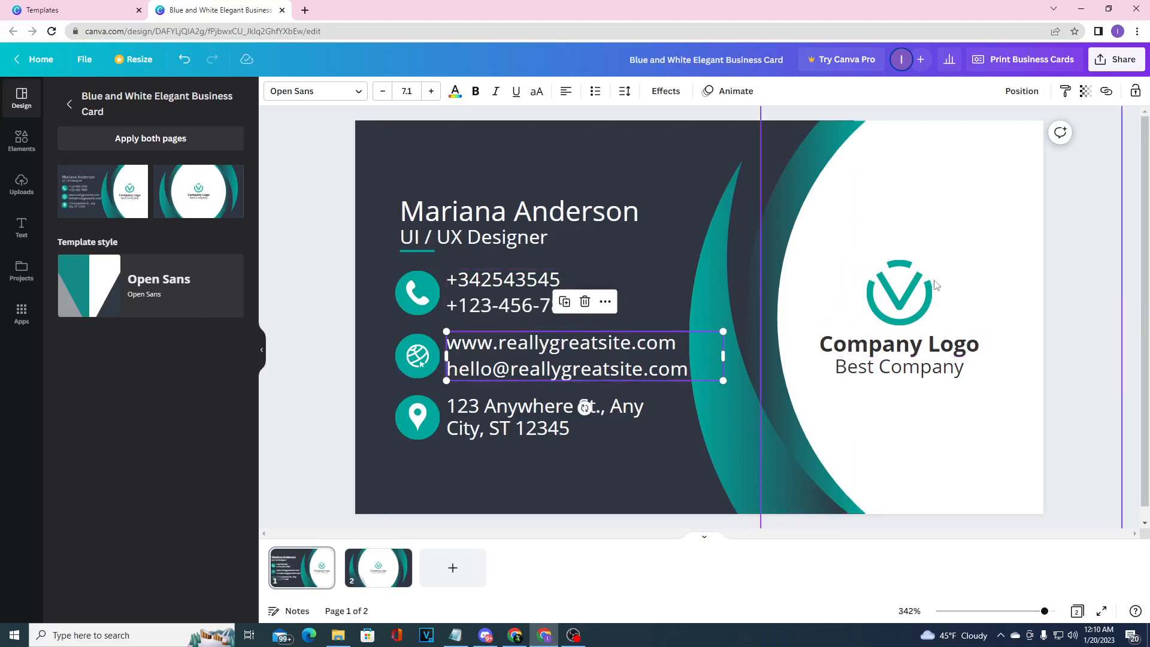
click(910, 295)
drag(910, 295, 905, 273)
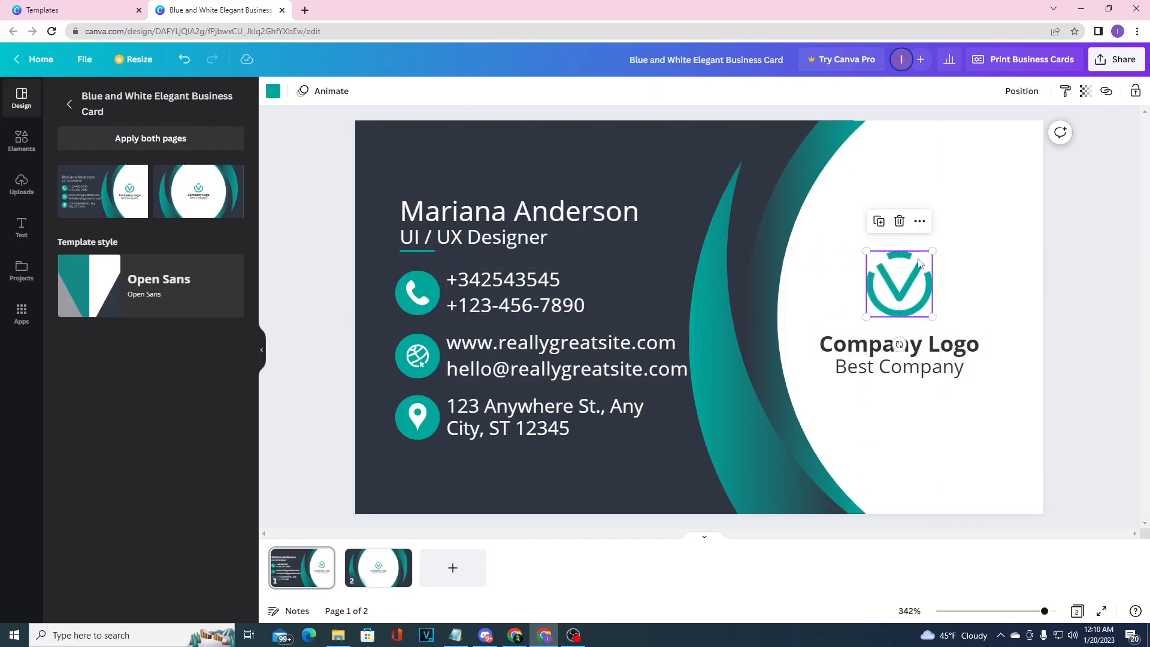
Open the uploads area and its file upload for adding custom media.
click(21, 182)
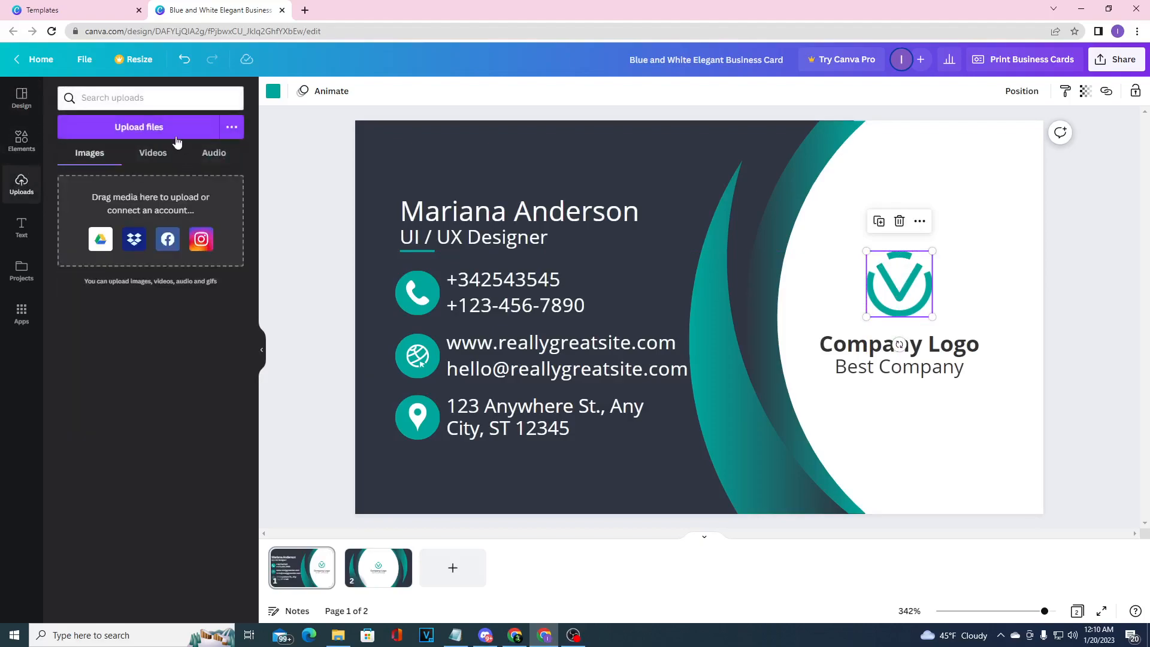
click(172, 133)
click(141, 129)
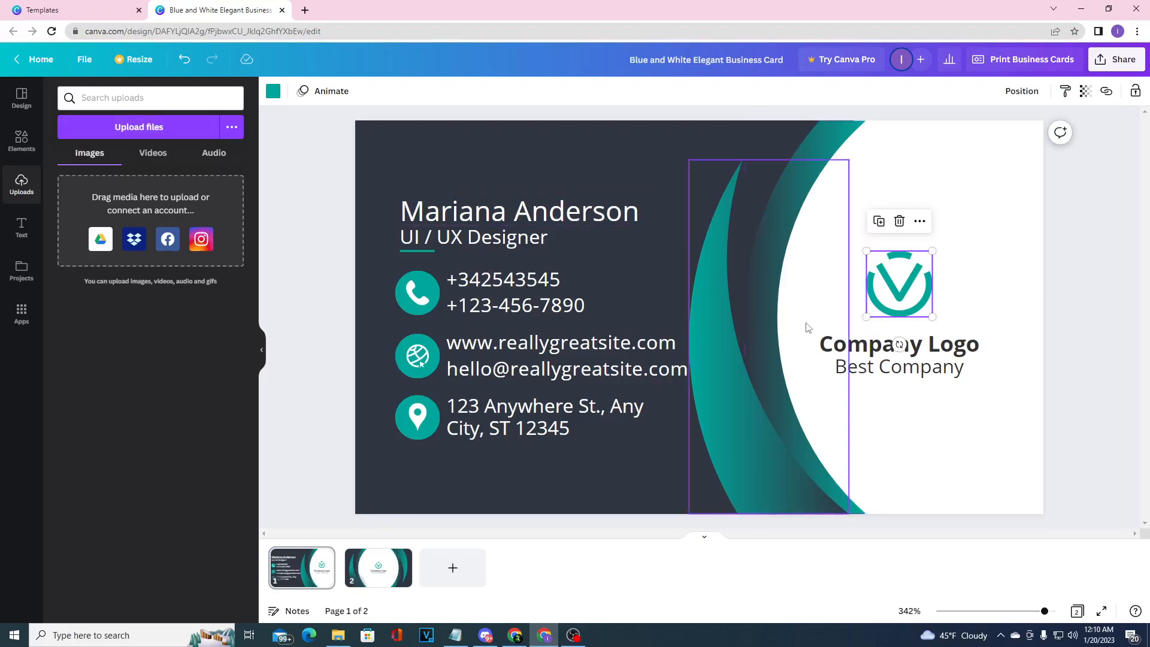
Replace the job title "UI / UX Designer" with "advert designer".
click(554, 236)
click(551, 237)
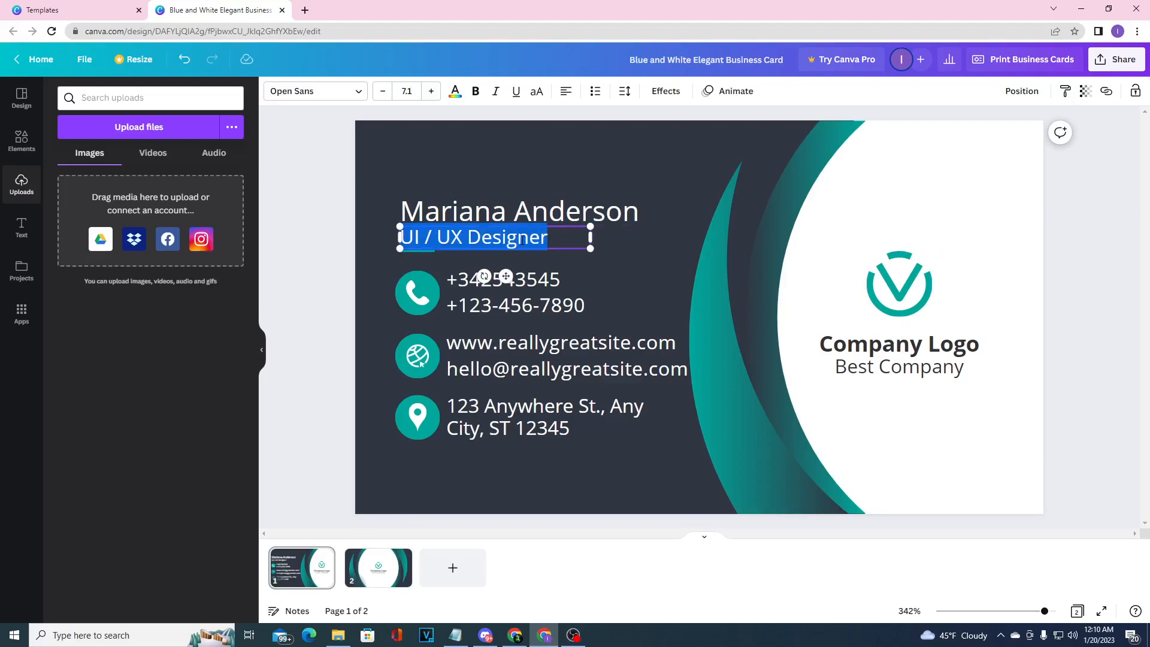
text(Photoshop)
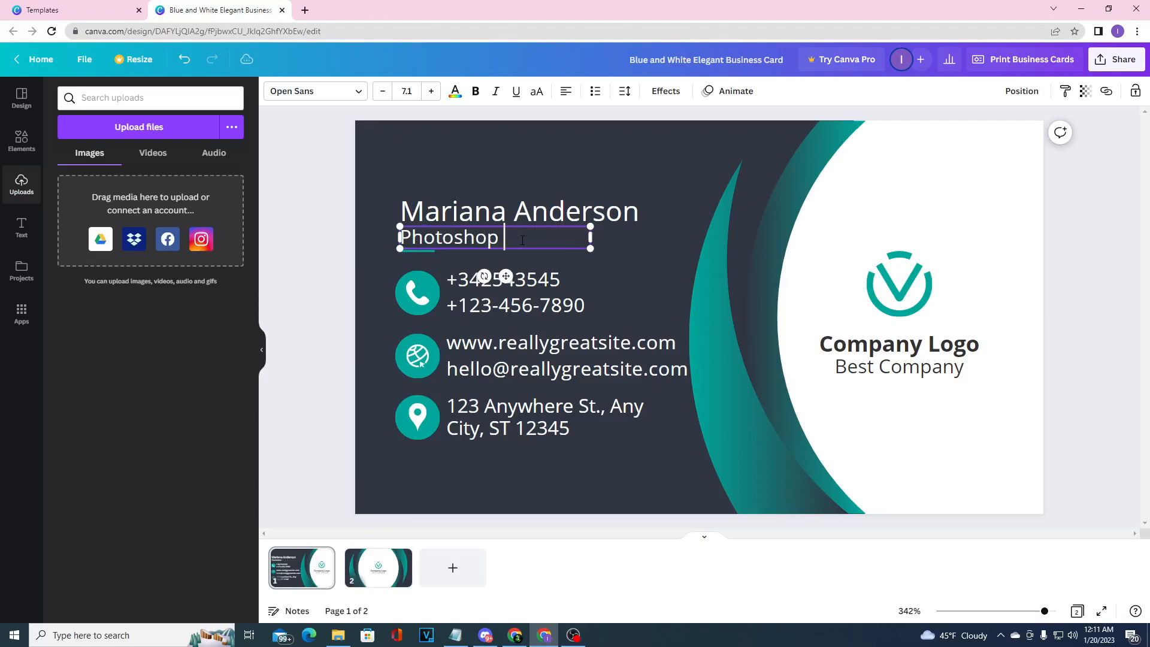
key(BackSpace)
key(BackSpace)
key(BackSpace)
key(BackSpace)
key(BackSpace)
key(BackSpace)
key(BackSpace)
key(BackSpace)
key(BackSpace)
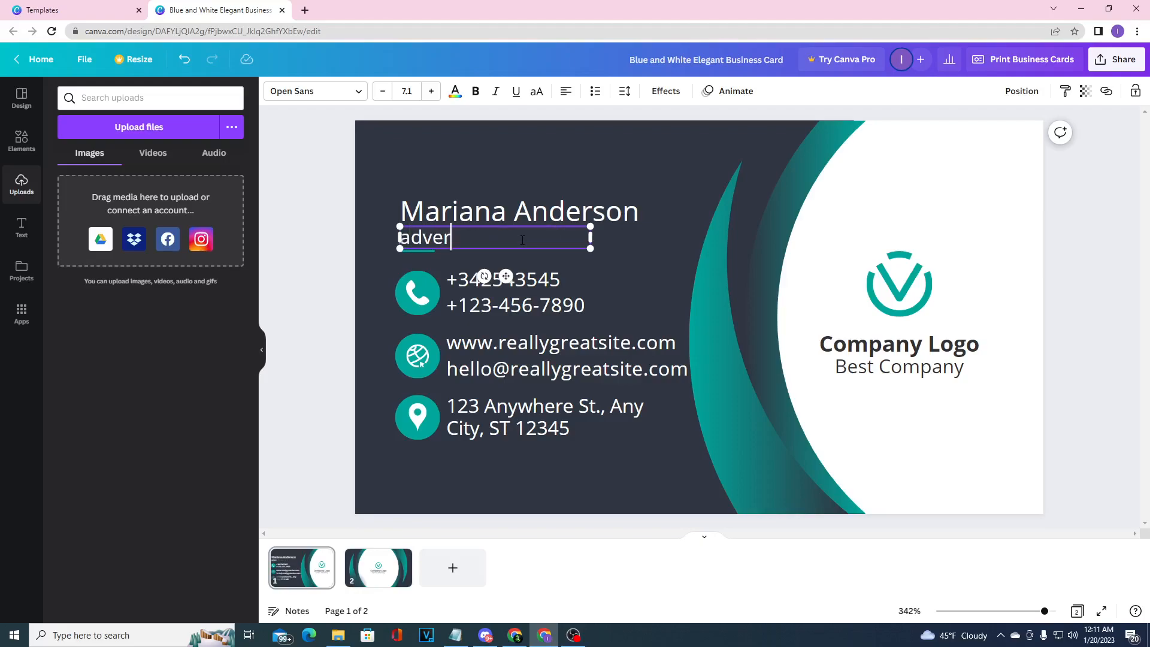
text(advert desing)
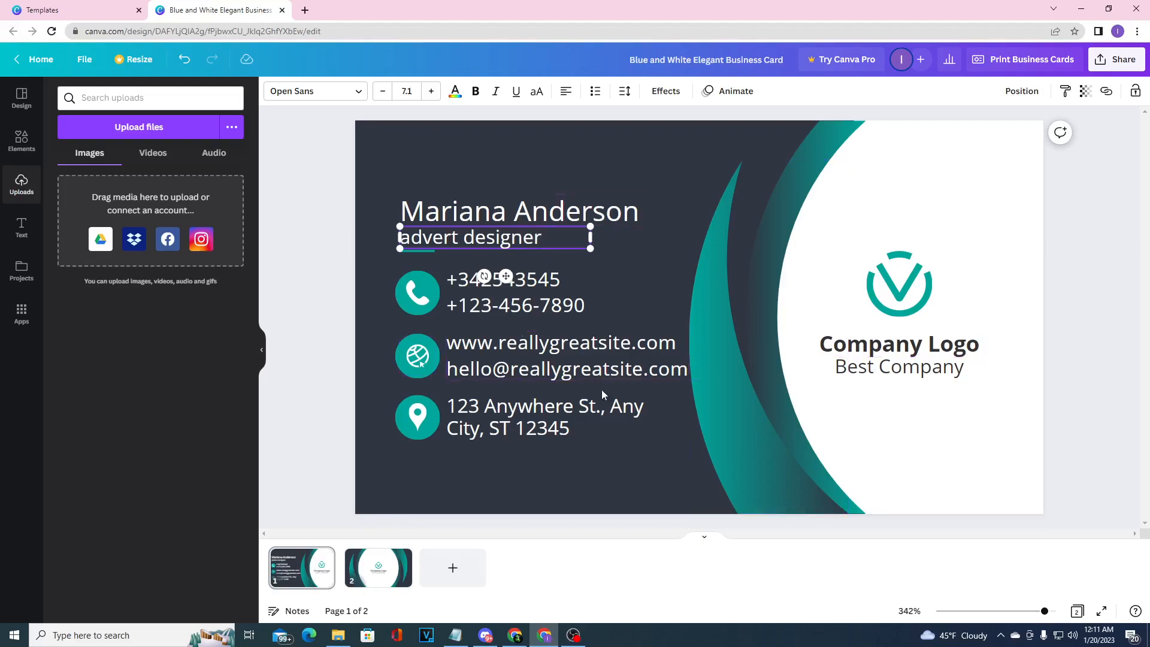
Recolor both teal curved shapes beside the white area to the default red.
click(749, 325)
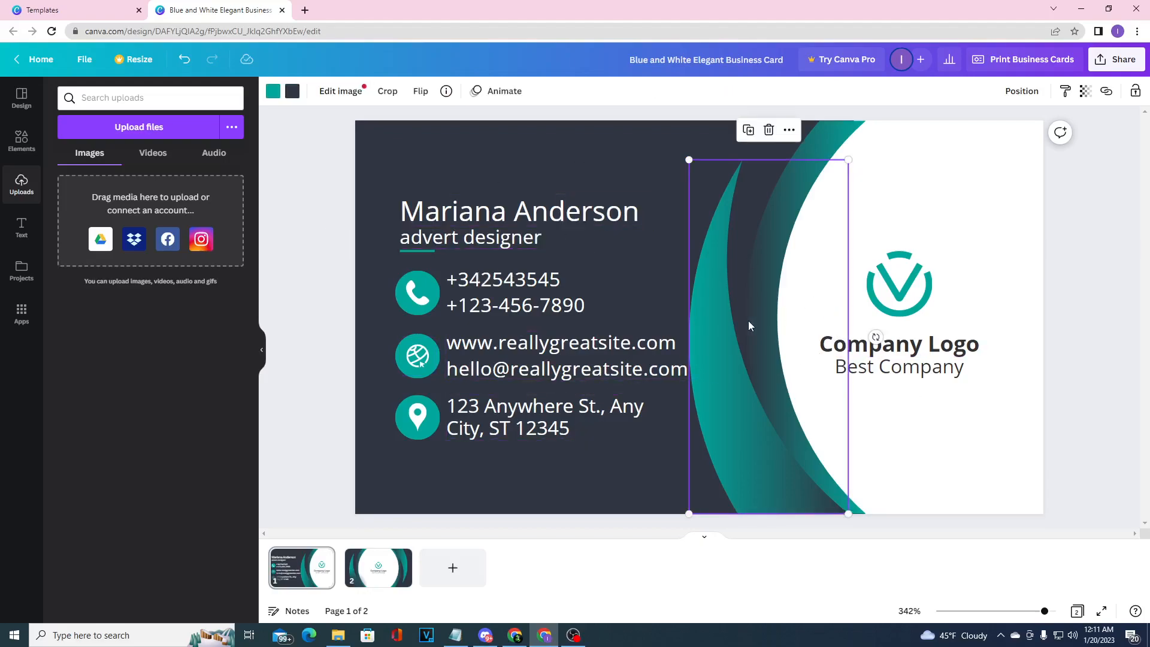
click(272, 92)
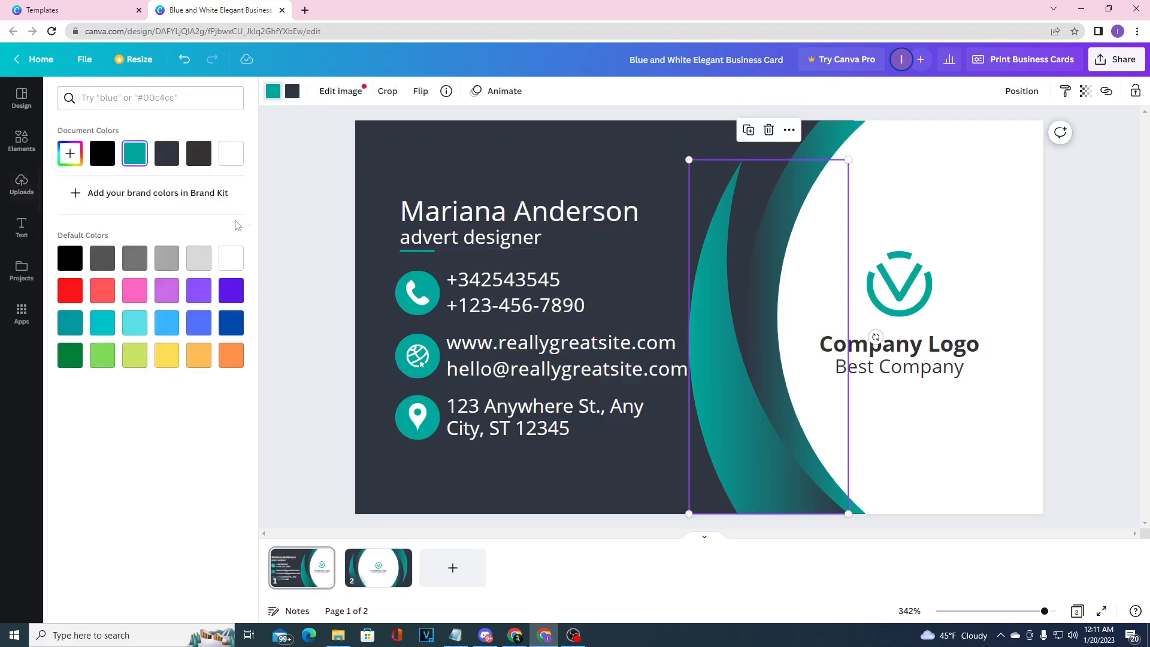
click(70, 290)
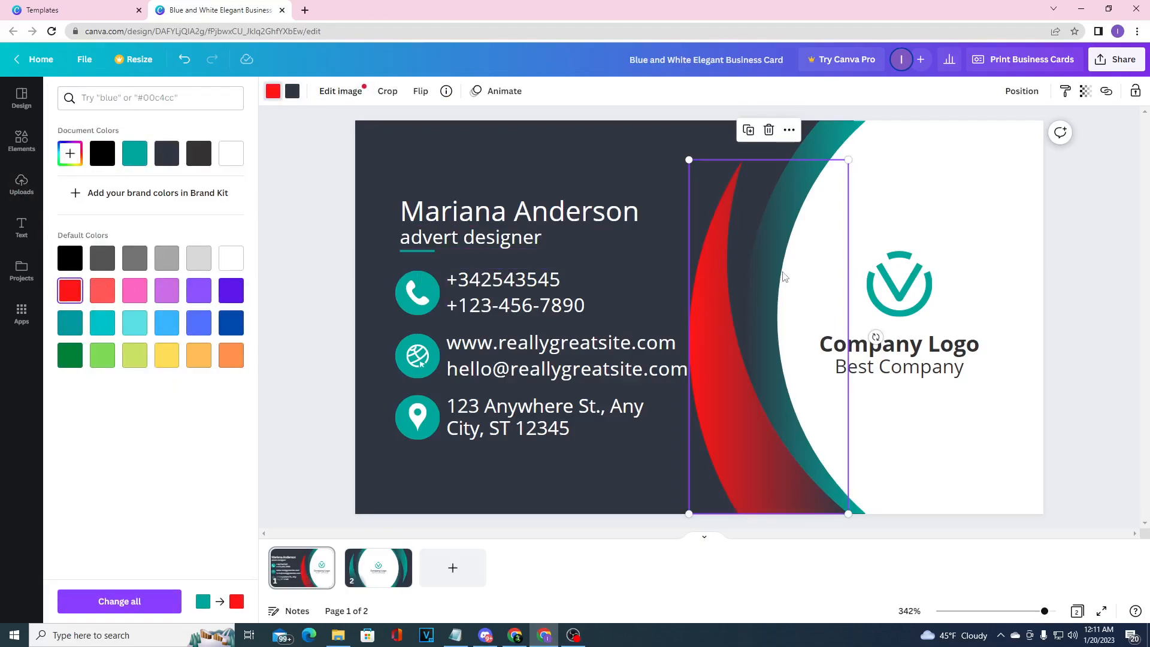
click(779, 242)
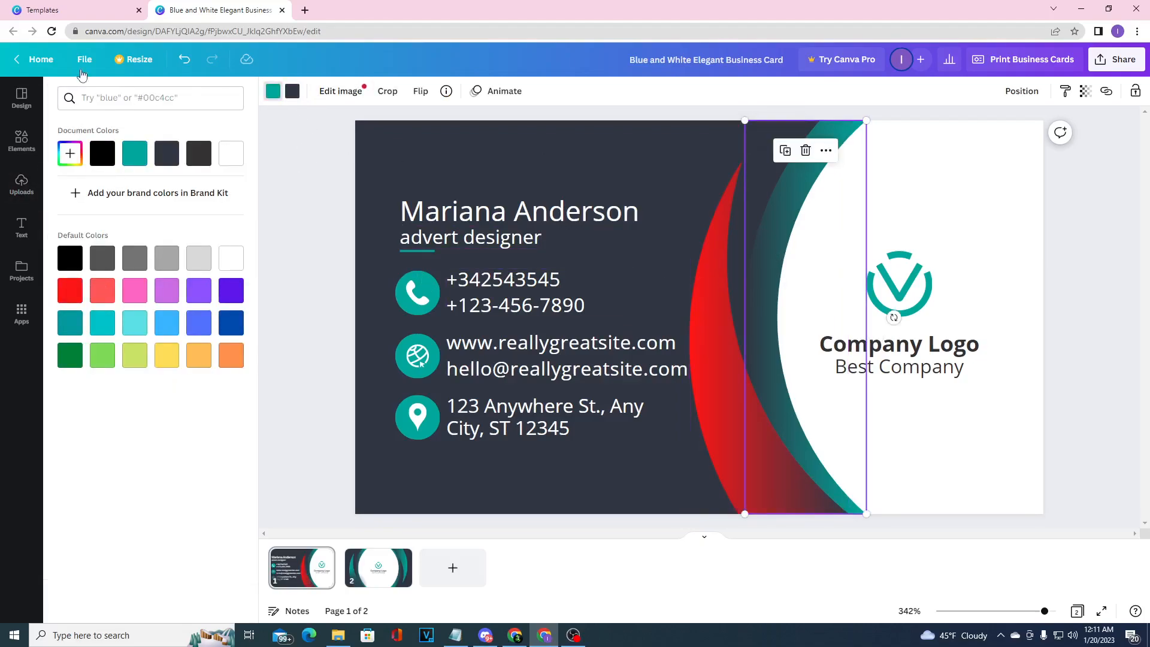
click(70, 290)
Recolor the circle behind the phone icon to the default red.
click(891, 215)
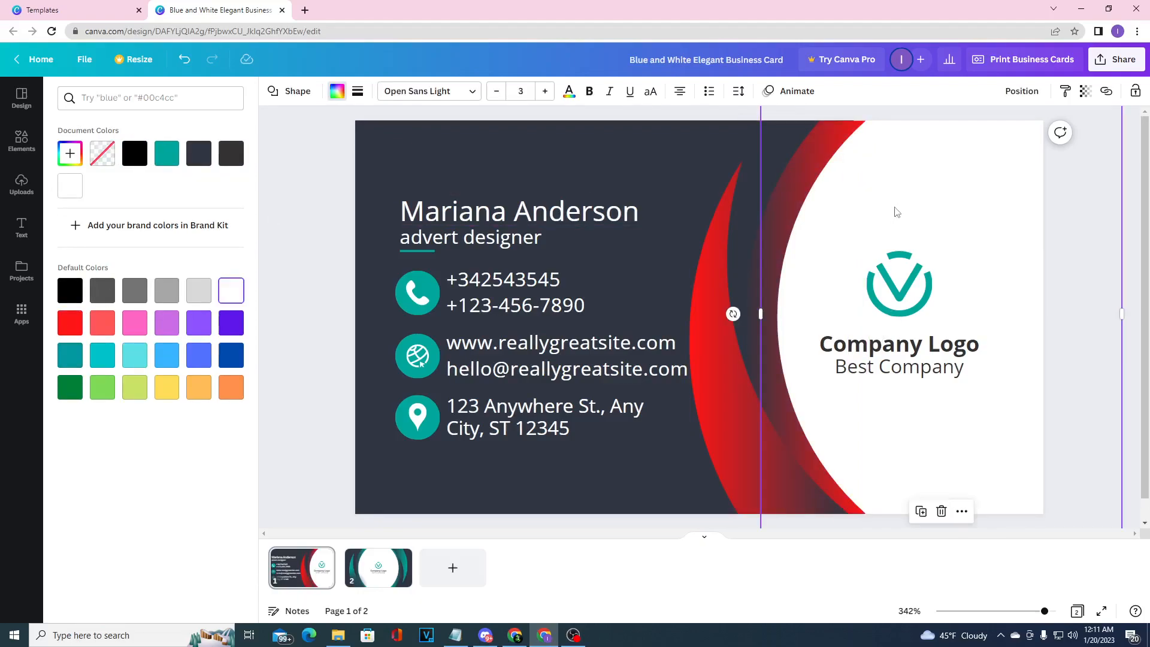
click(925, 273)
click(407, 293)
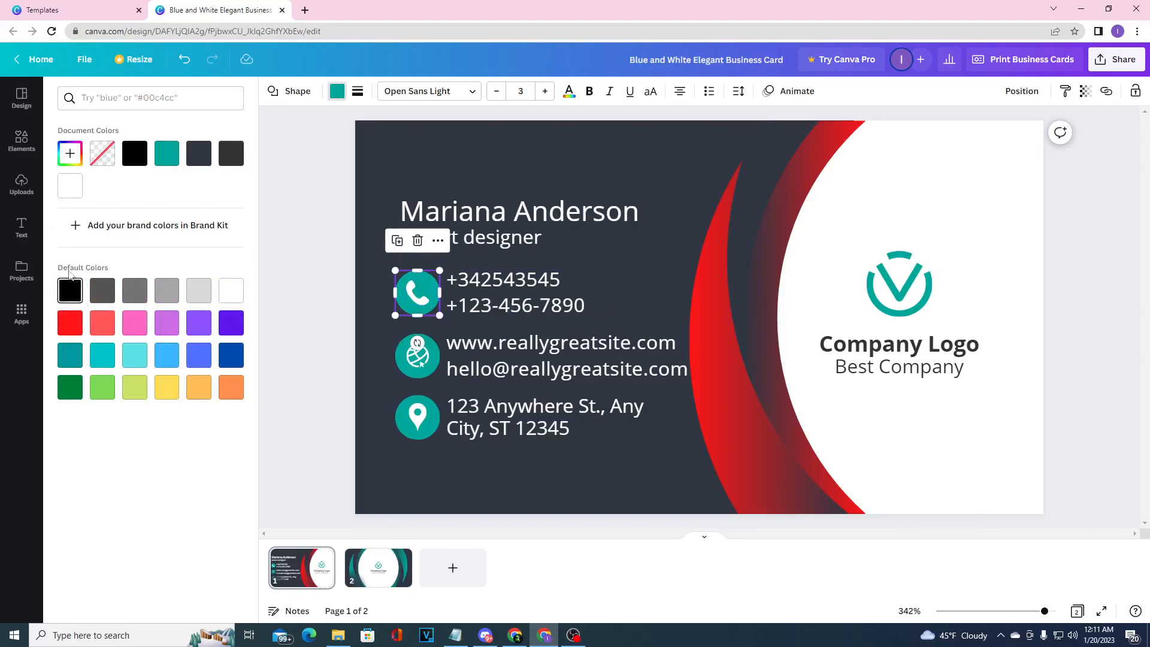
click(70, 322)
click(634, 219)
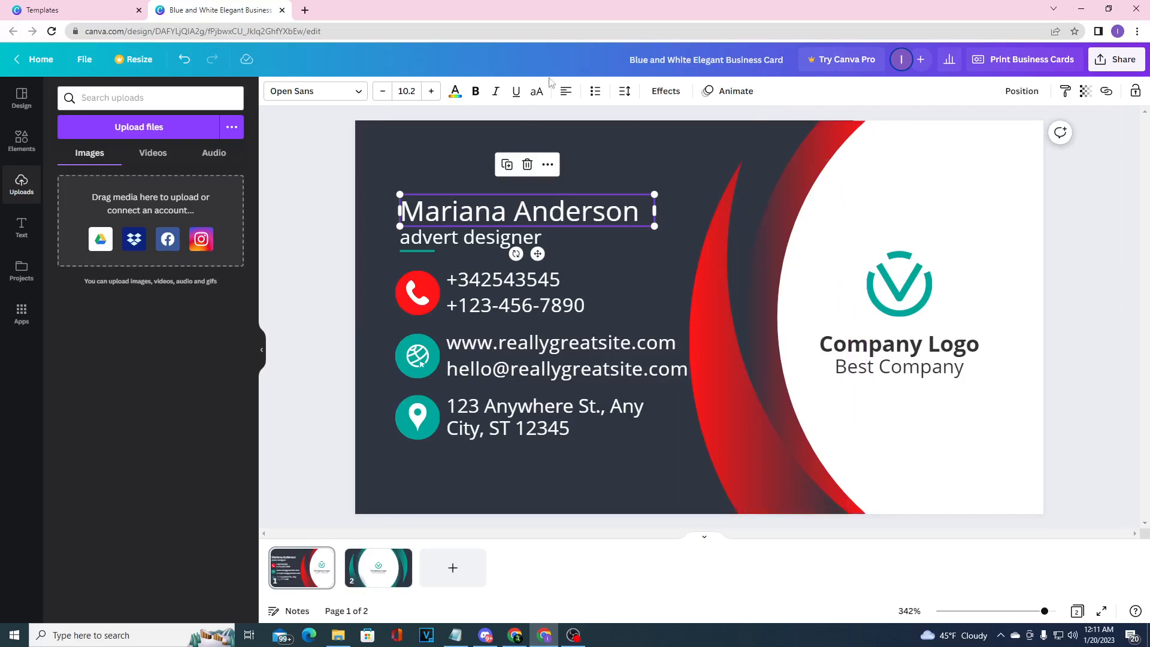
Create a new blank Business Card design by searching the design types for "business card".
click(84, 61)
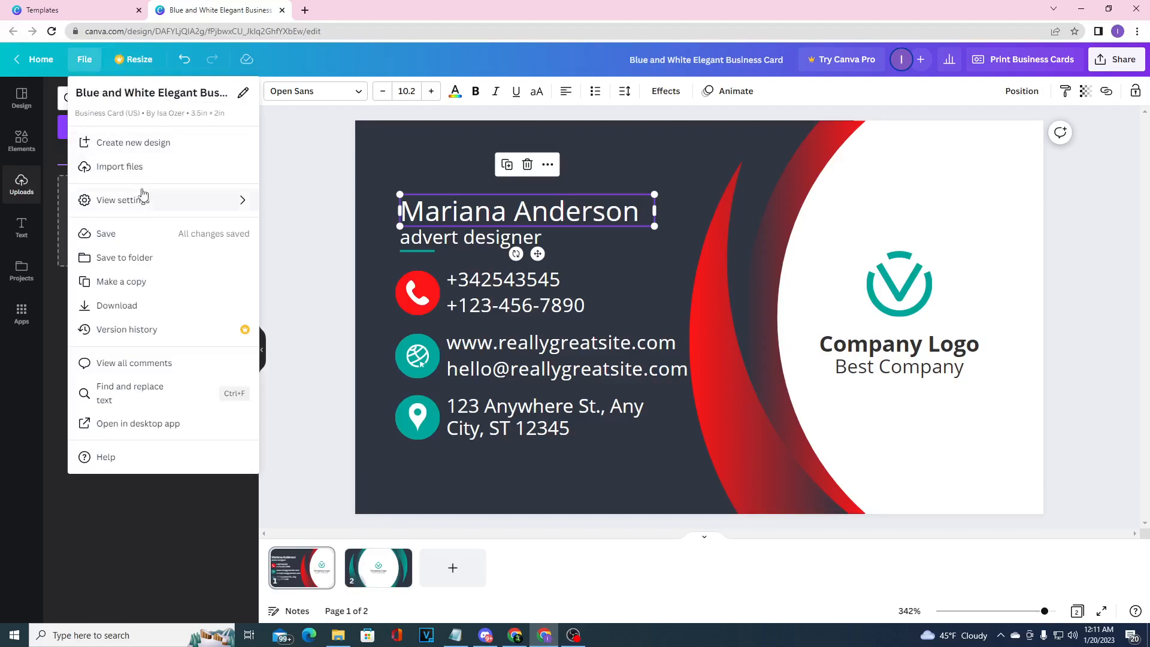
click(142, 141)
click(156, 95)
text(business card)
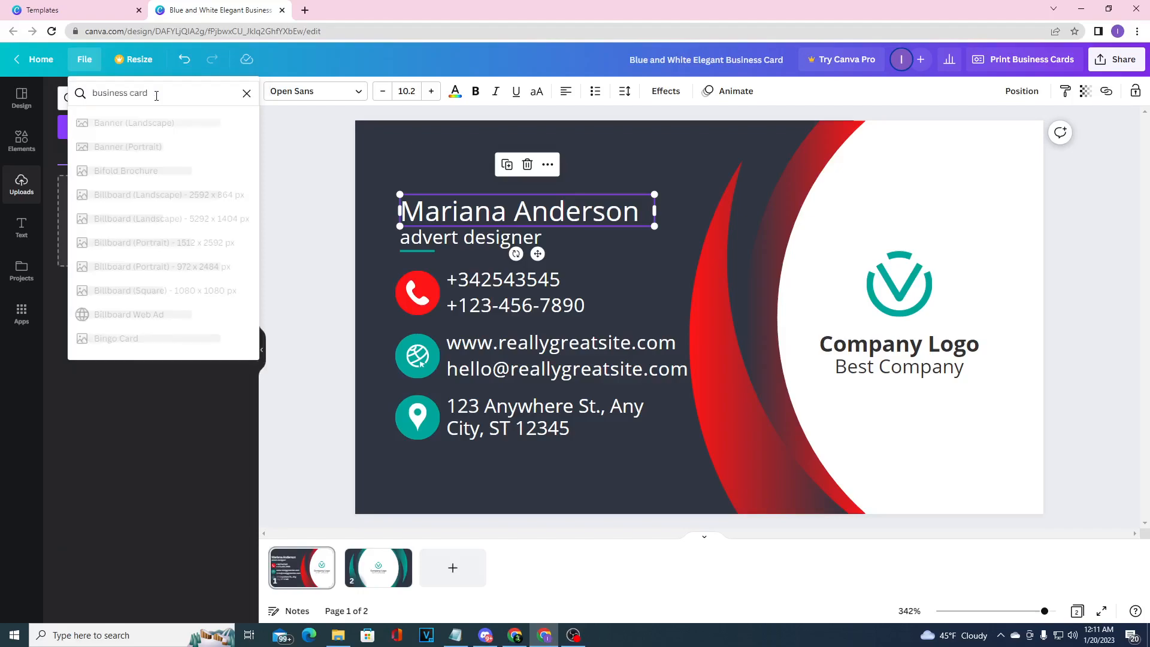
click(141, 122)
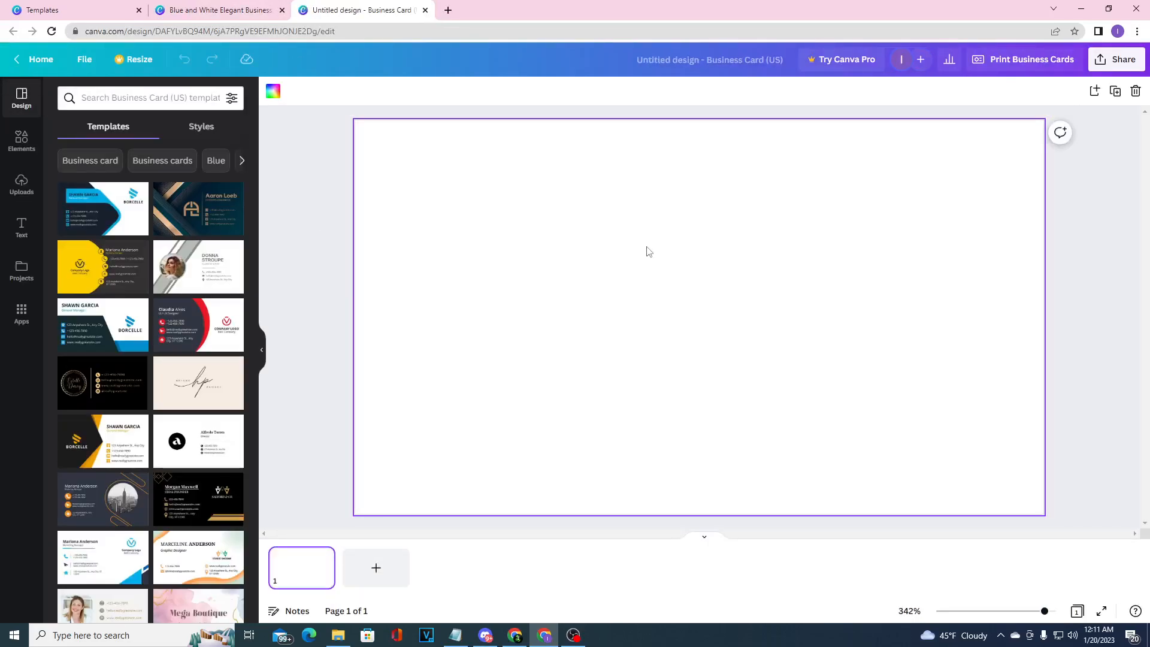
scroll(207, 353, down, 2)
scroll(208, 353, down, 3)
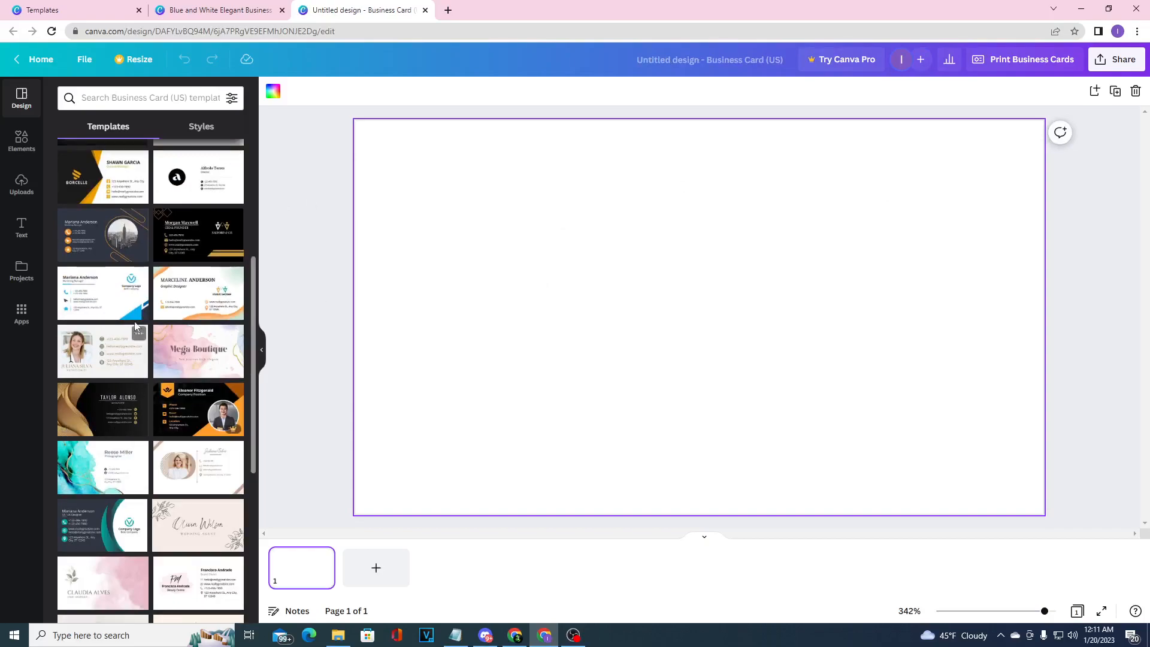
scroll(77, 488, up, 5)
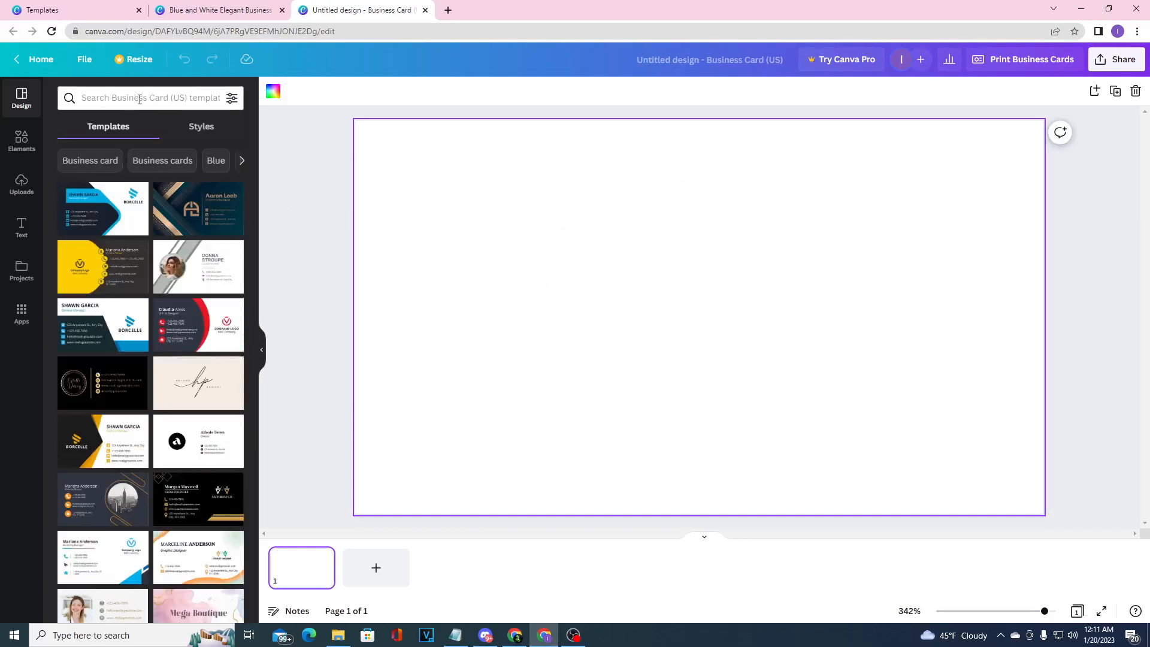
Search the elements for "lawn mower" and place the grey and blue push mower graphic on the right half of the card.
click(21, 139)
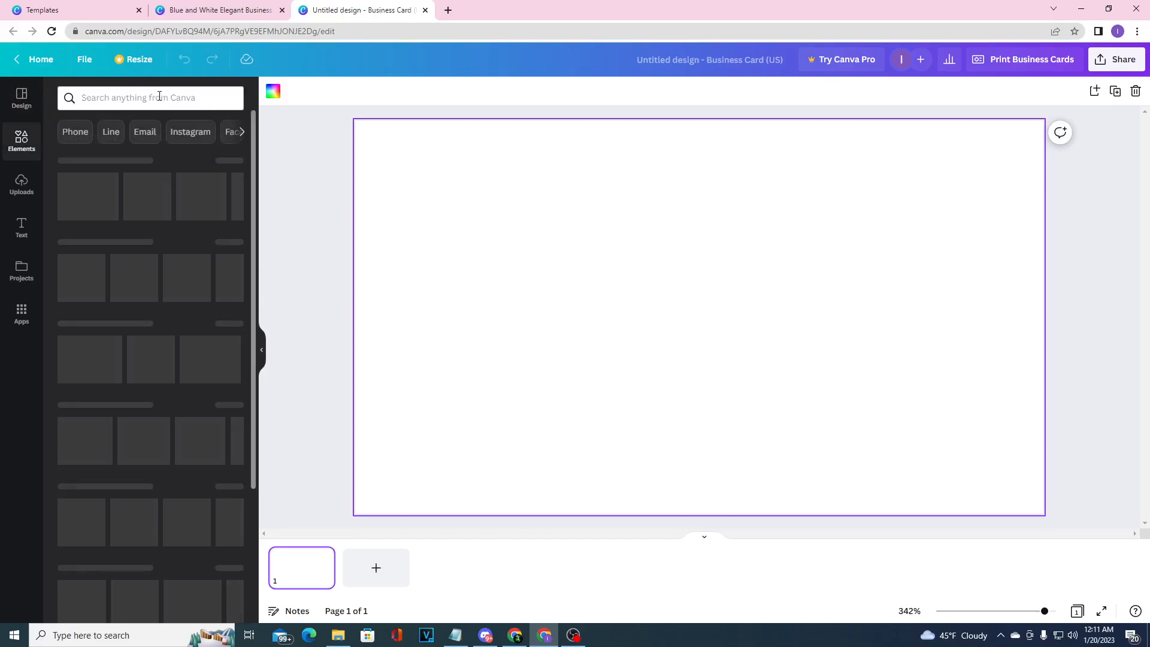
click(159, 97)
text(lawn mower)
key(Return)
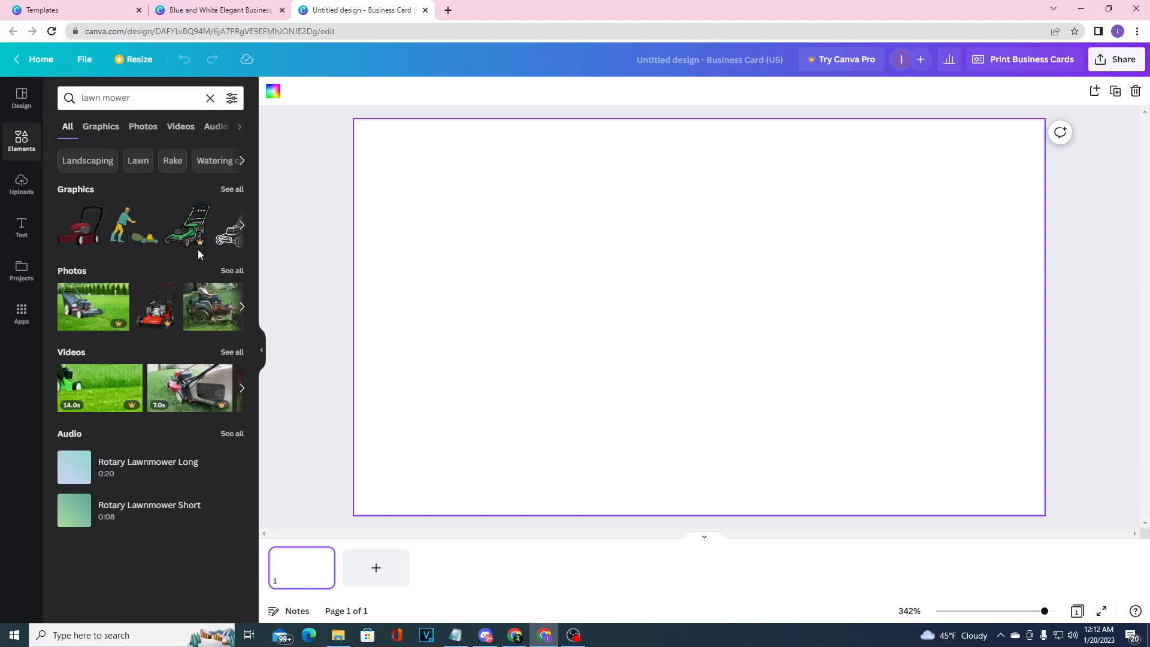
click(242, 225)
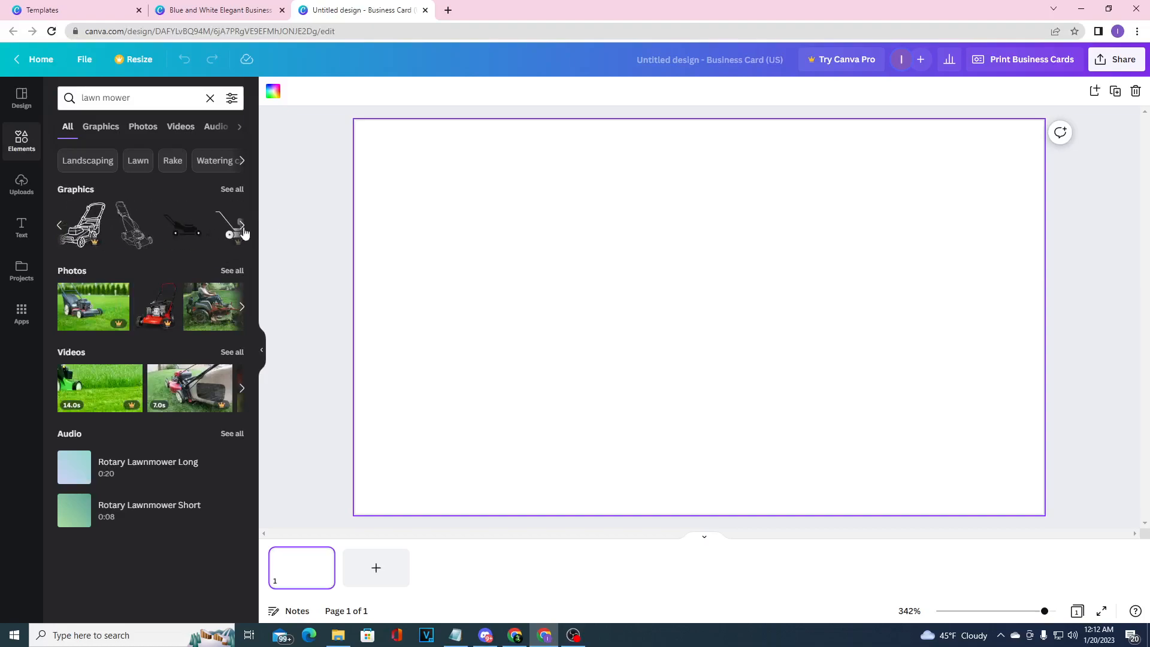
click(243, 227)
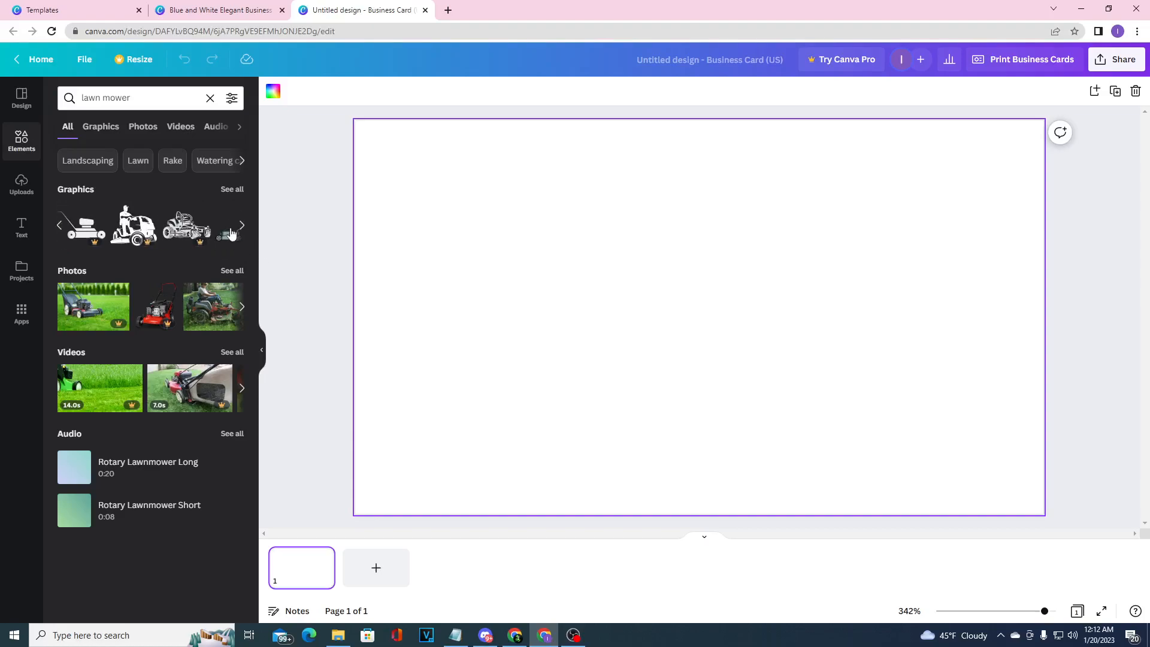
click(243, 227)
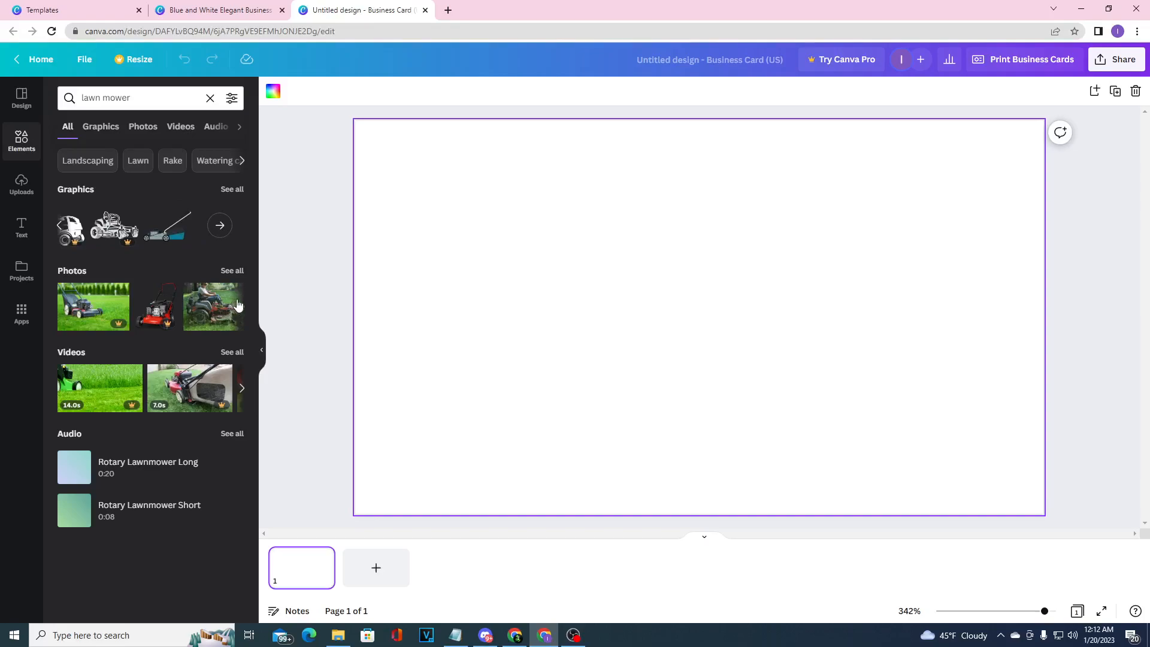
drag(593, 340, 673, 345)
click(603, 293)
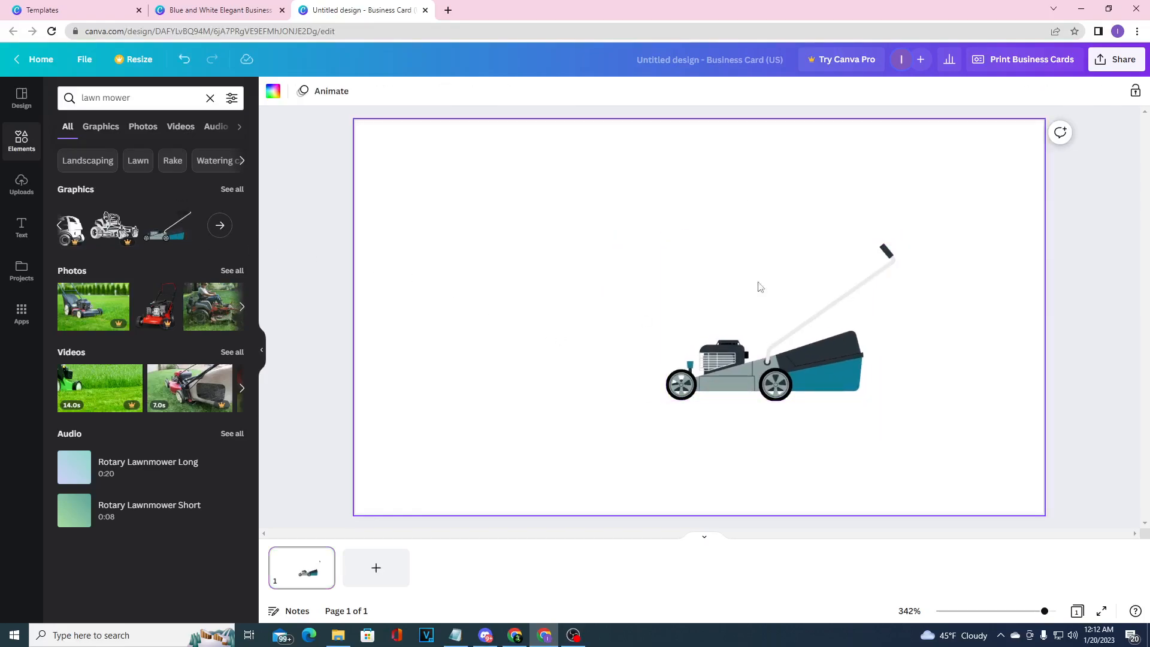
Set the card background to the default dark green and move the mower graphic to the card's lower right.
click(273, 91)
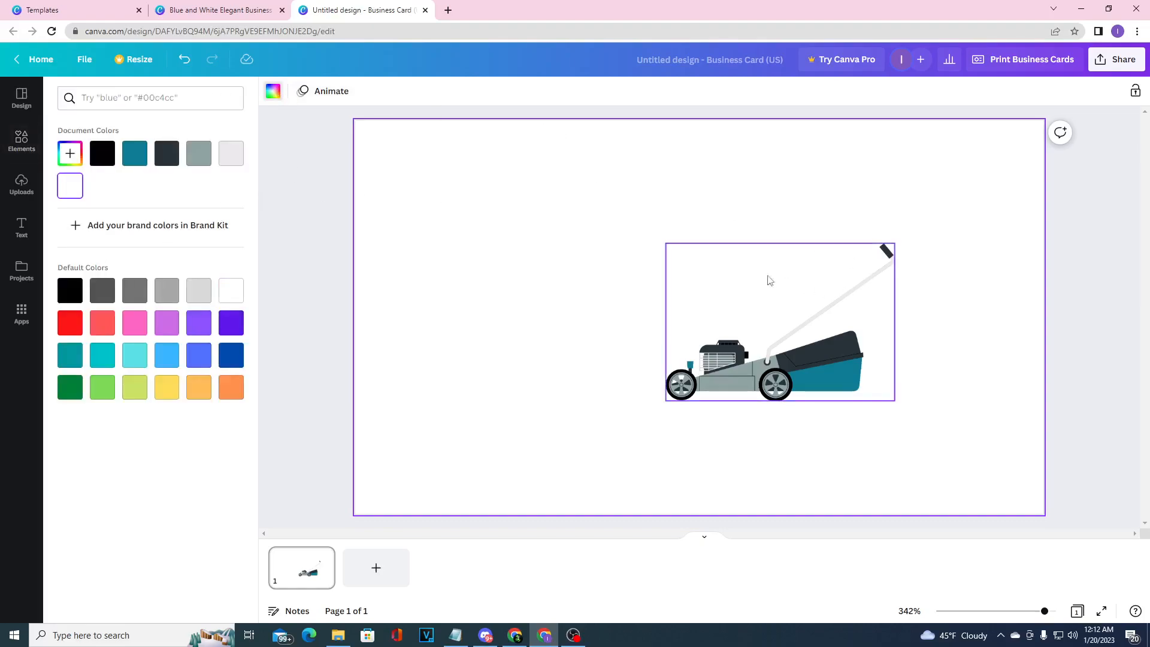
click(70, 290)
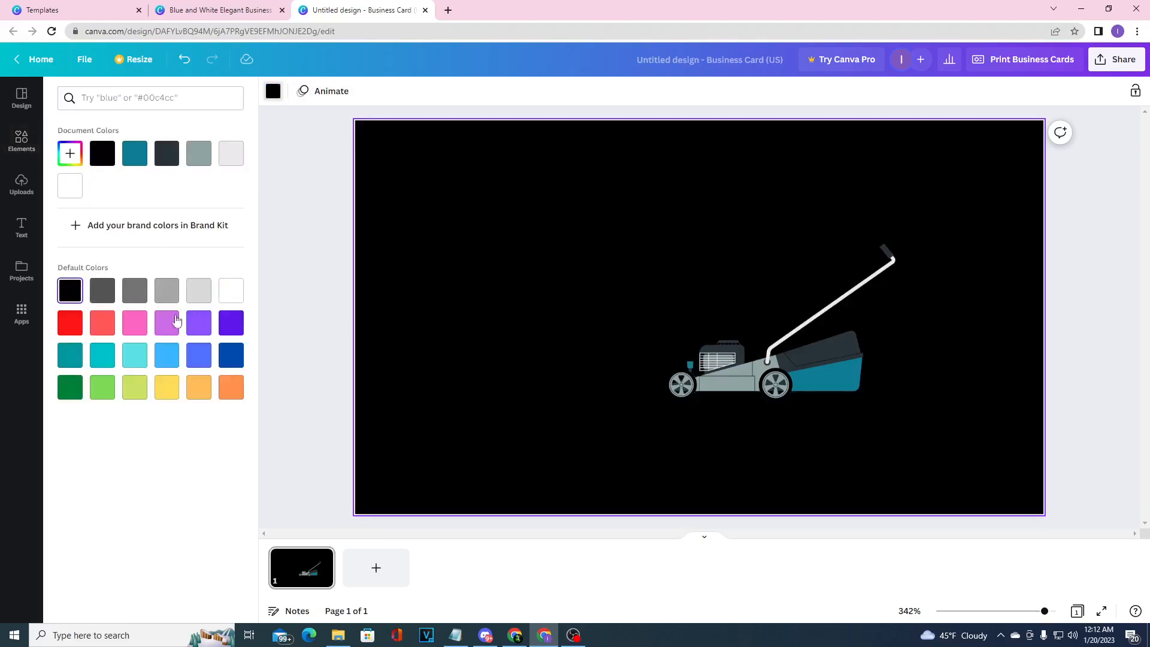
click(71, 387)
drag(761, 380, 847, 426)
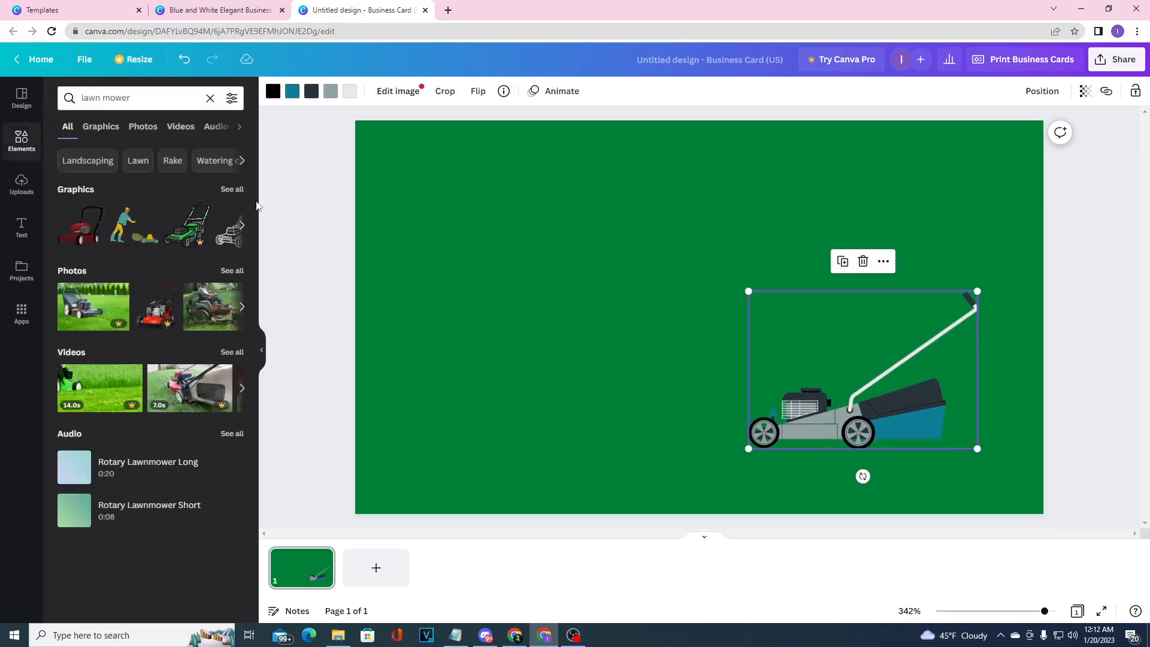
Add a heading text box and move it near the upper edge of the card.
click(24, 224)
click(149, 197)
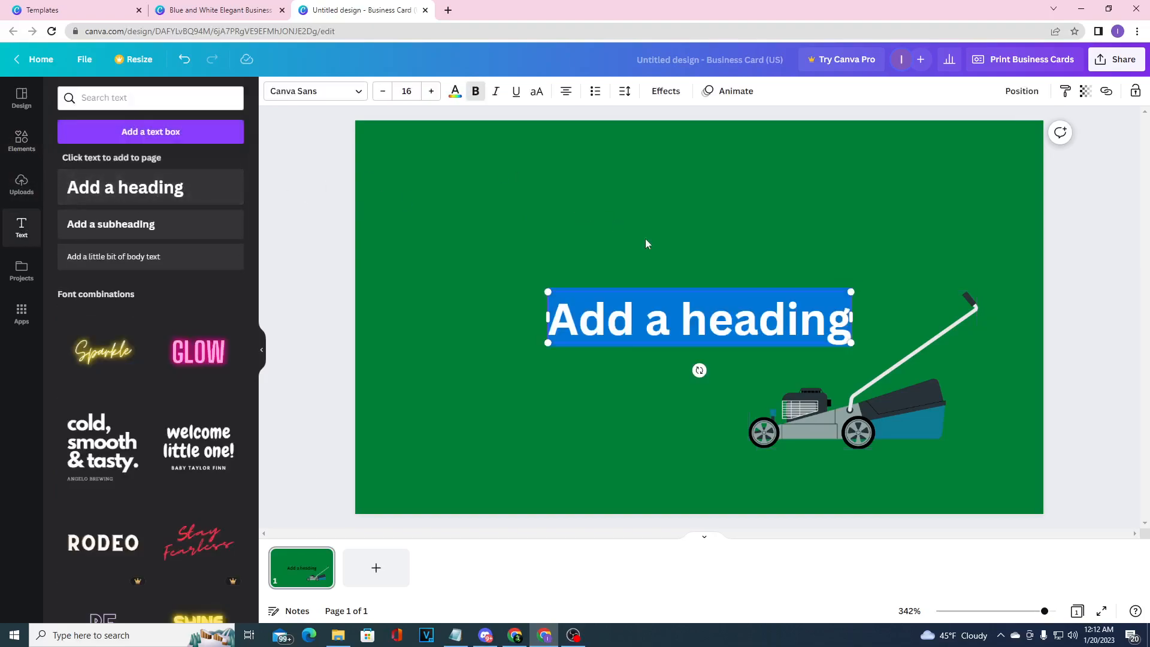
drag(670, 289, 615, 154)
Replace the heading text with "Joe's landscaping" and shift it slightly closer to the card's upper edge.
key(ctrl+a)
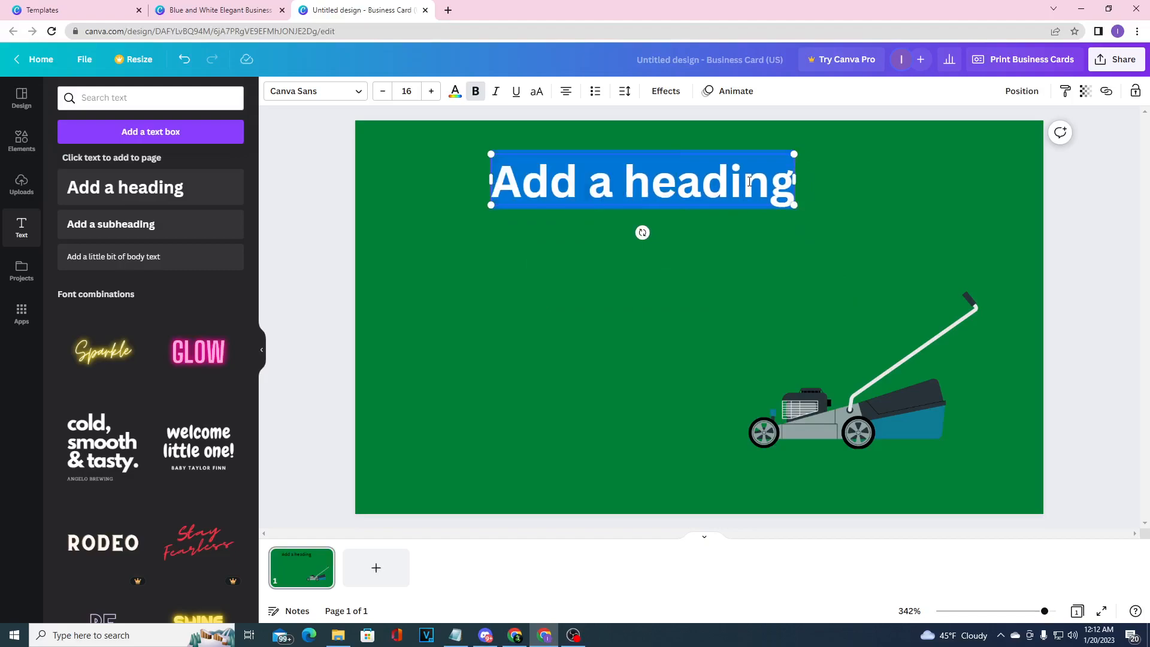
key(BackSpace)
text(Jo)
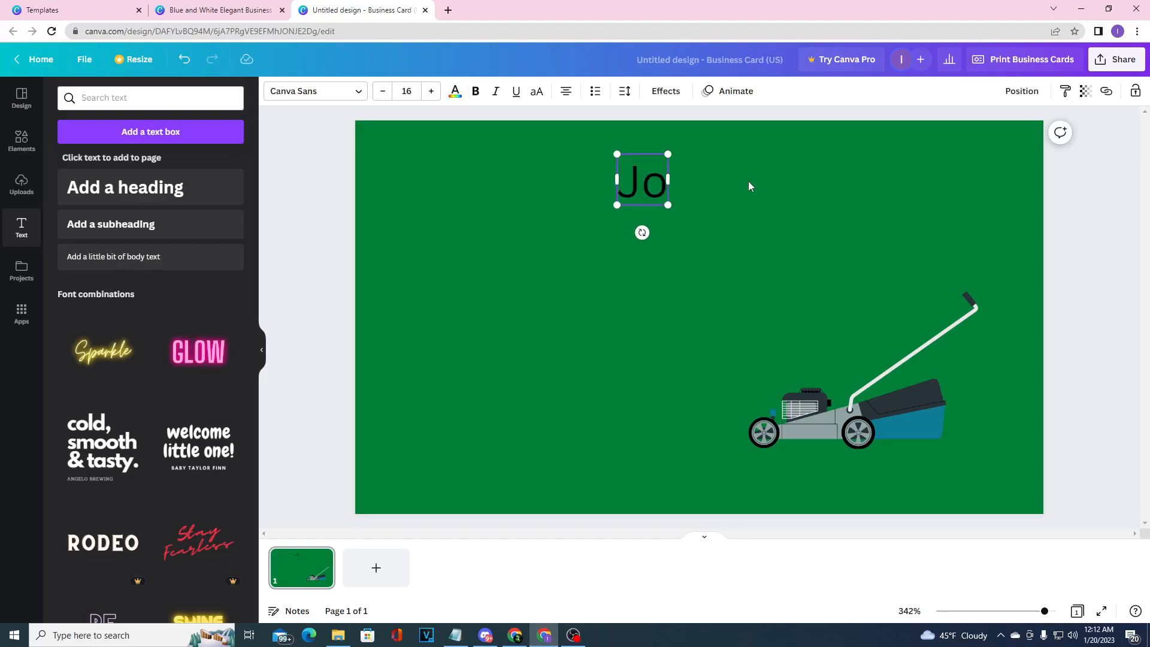
text(es)
key(BackSpace)
text('s lad)
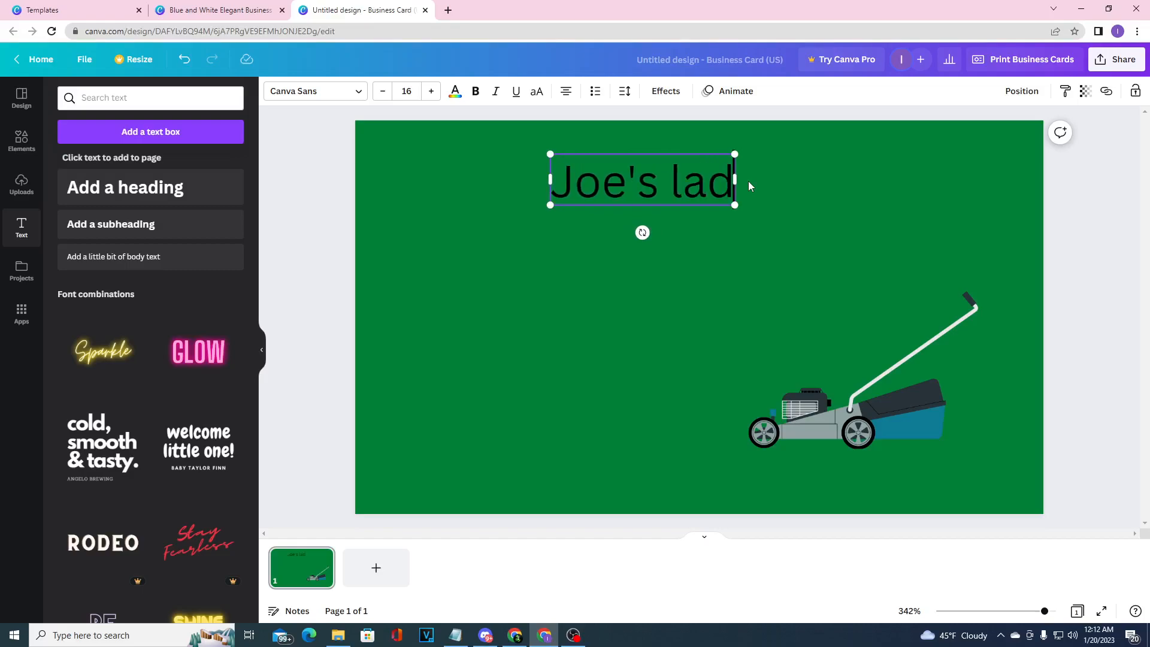
key(BackSpace)
text(ndscaping)
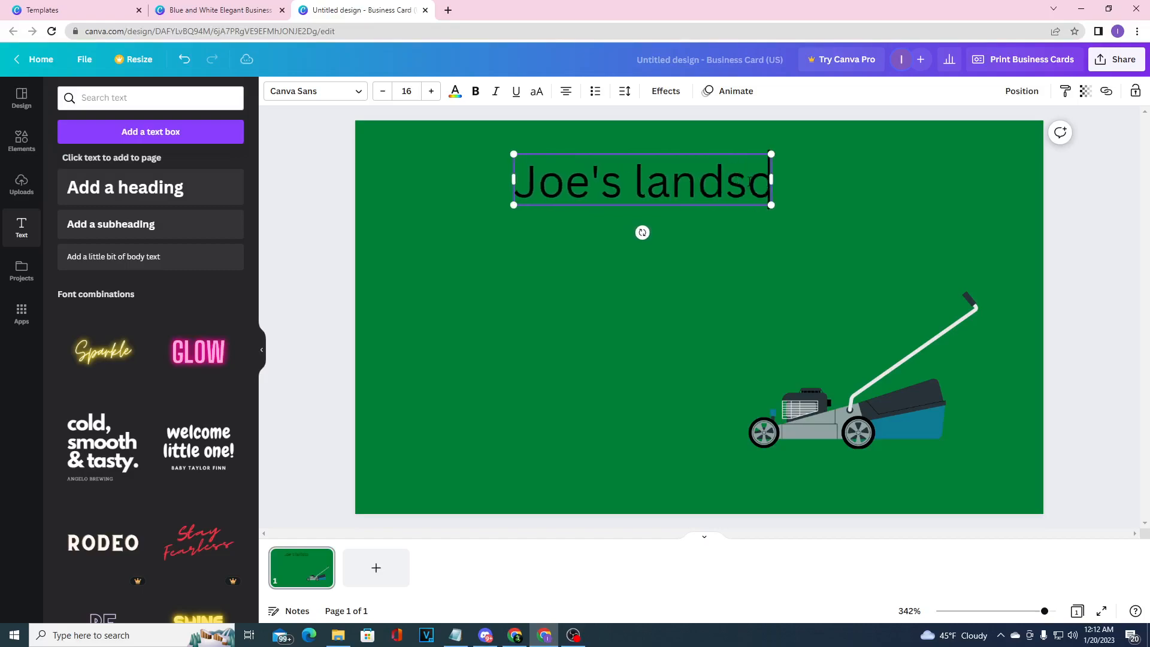
click(741, 165)
drag(747, 153, 775, 140)
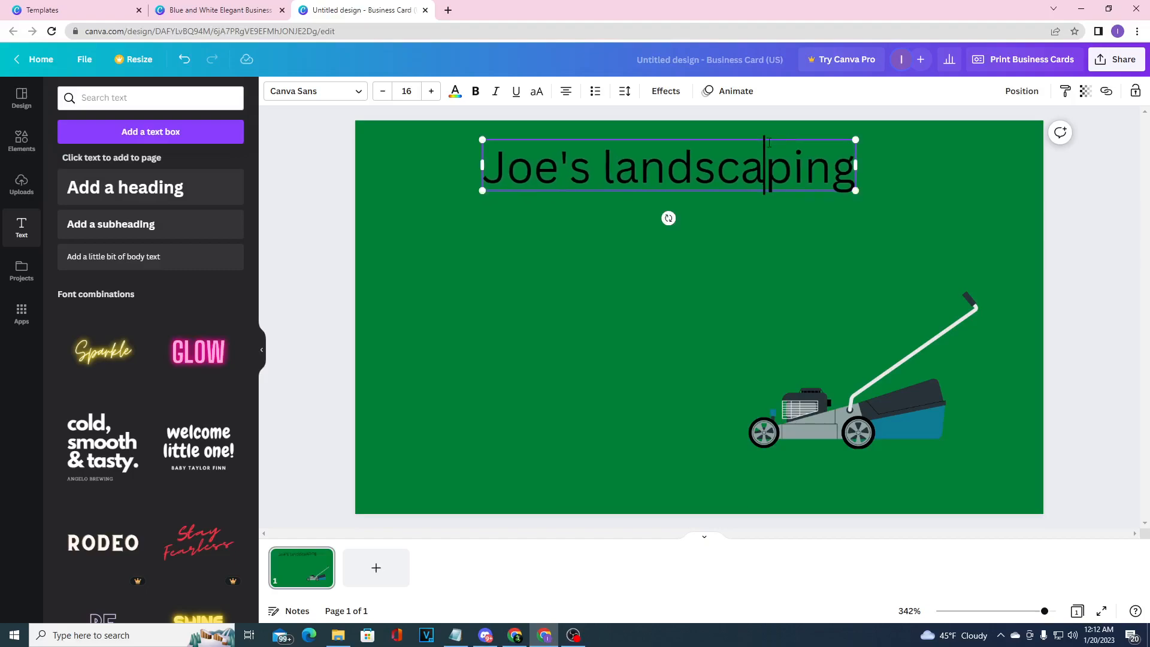
Try the Maragsa font on the heading and settle on Fraunces Thin.
click(311, 91)
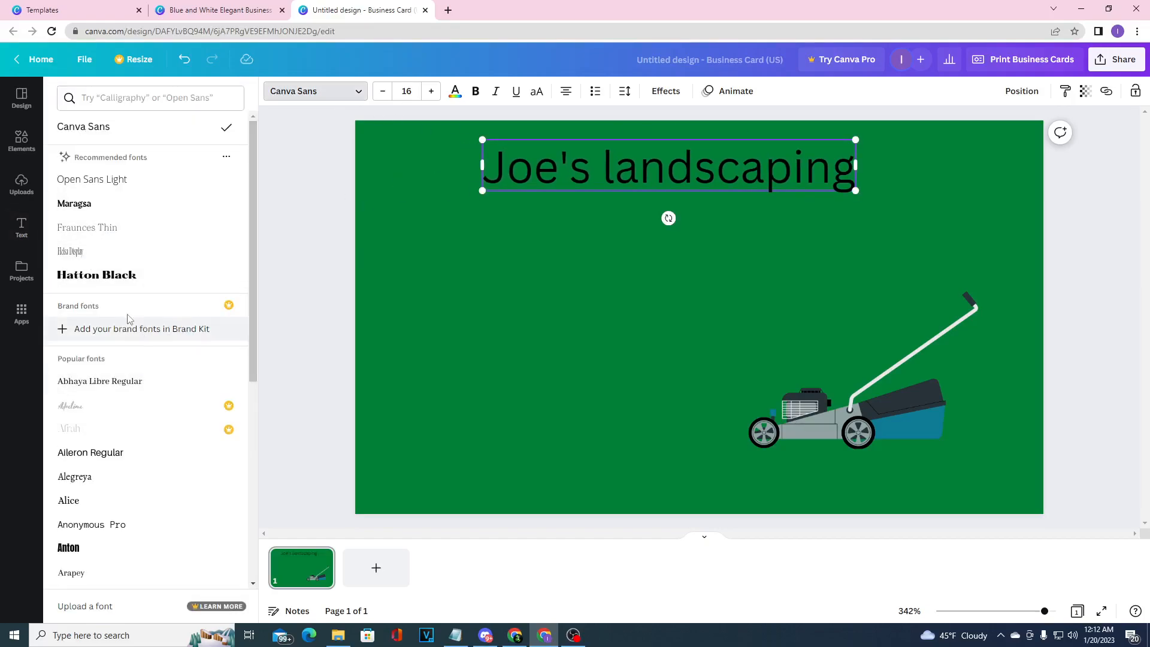
click(98, 205)
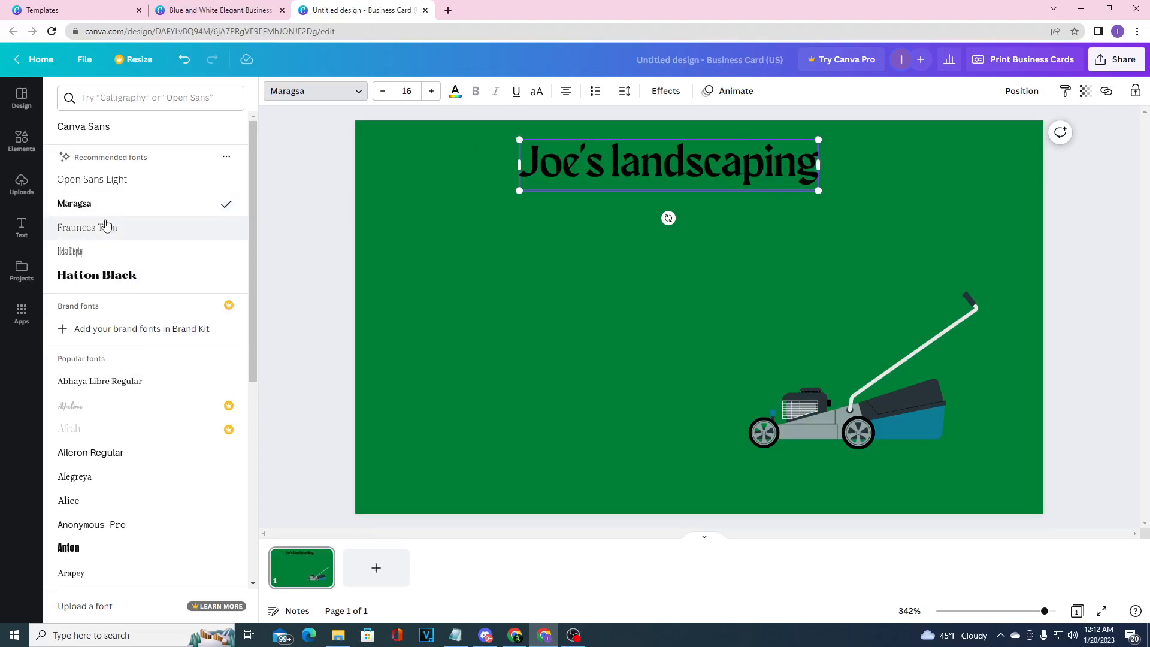
click(99, 261)
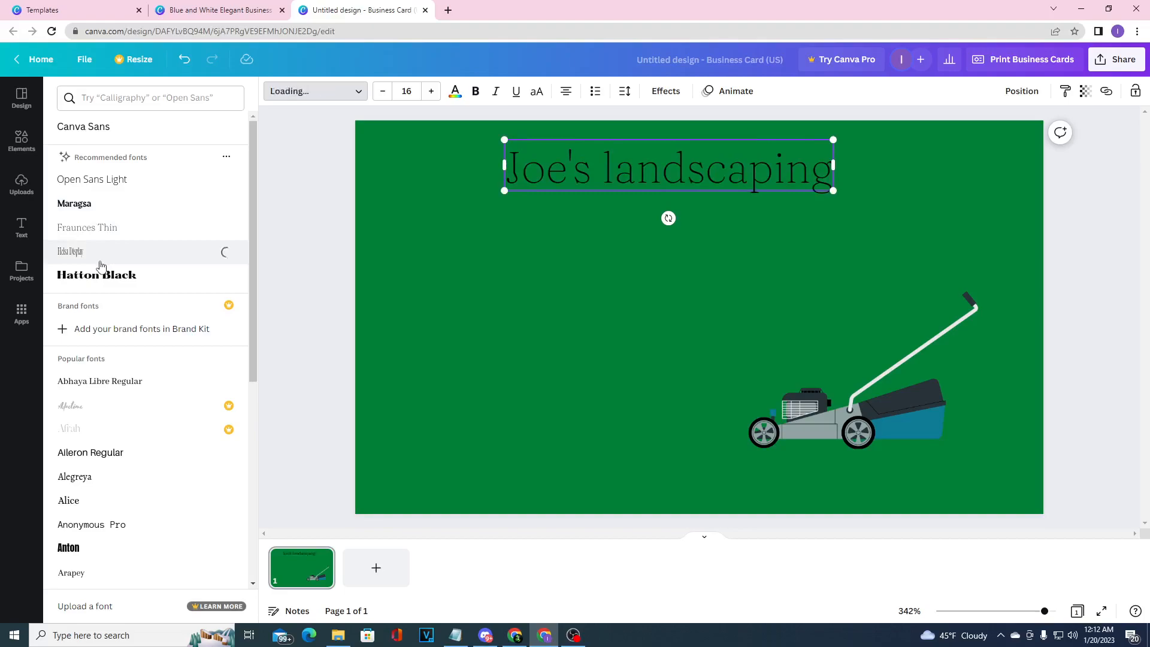
click(104, 228)
Change the color of the entire "Joe's landscaping" heading to white.
drag(788, 144, 803, 144)
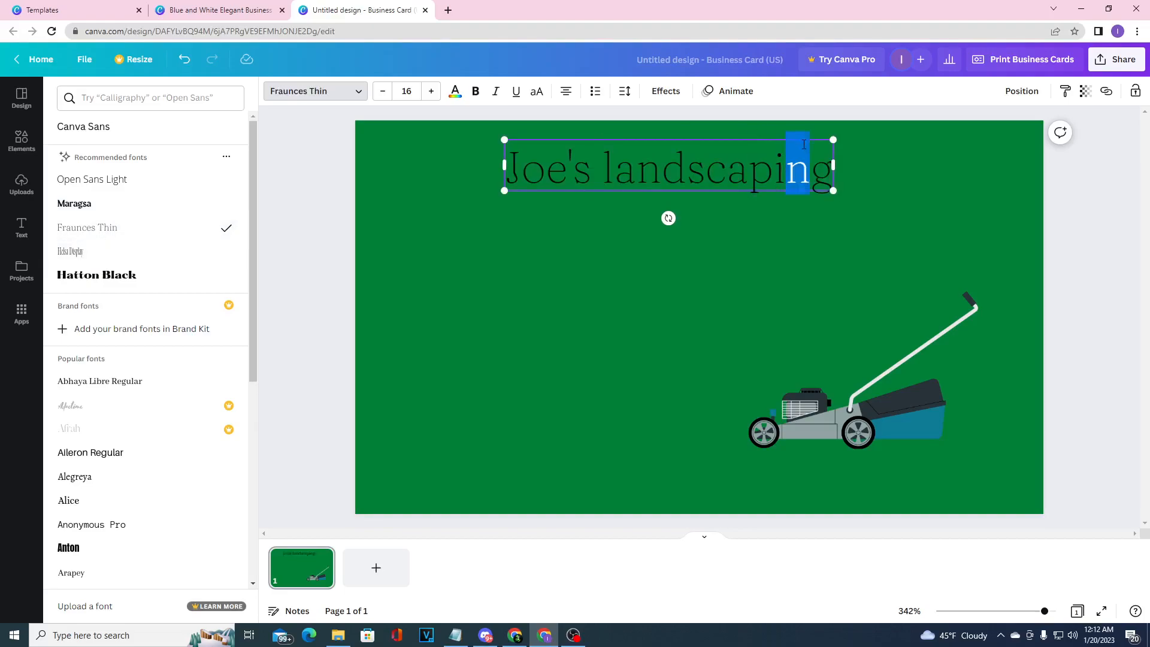
click(292, 96)
click(455, 91)
click(108, 185)
click(666, 173)
key(ctrl+a)
click(103, 188)
click(949, 190)
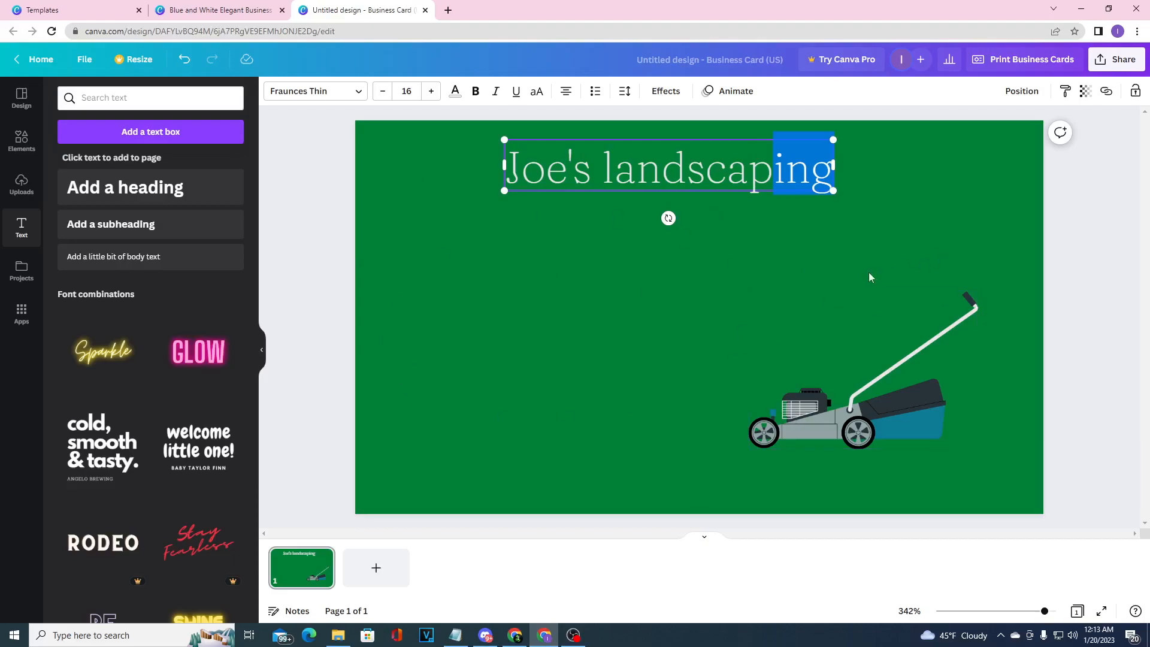
Review the print products and the download settings offered for sharing the design.
click(1112, 60)
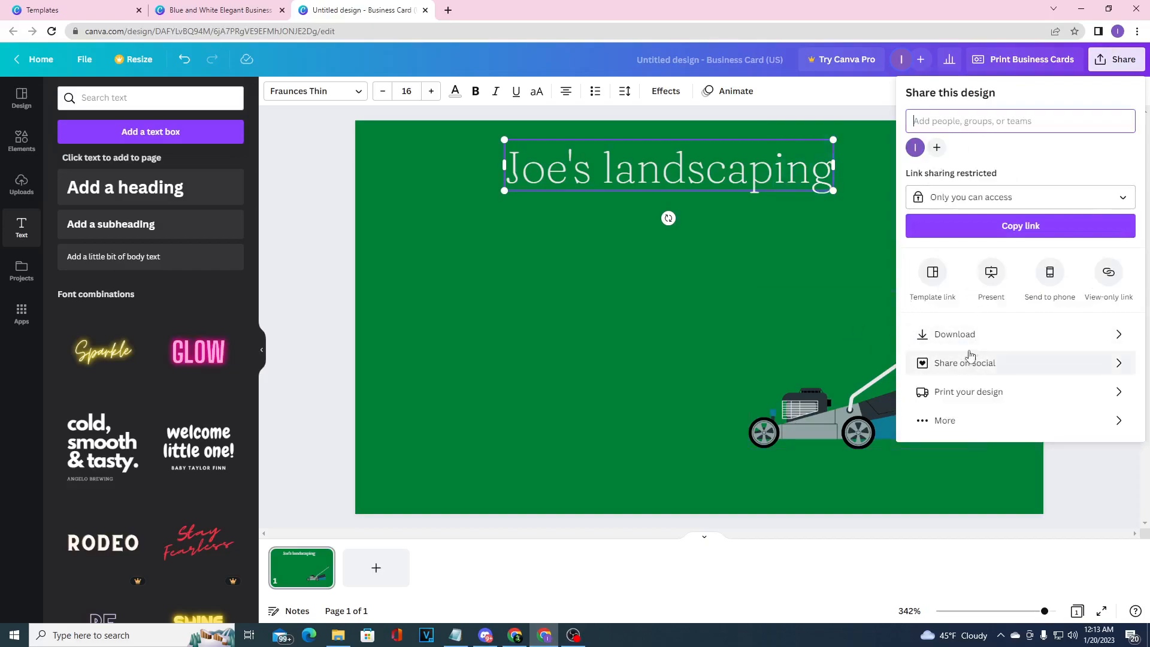
click(1009, 397)
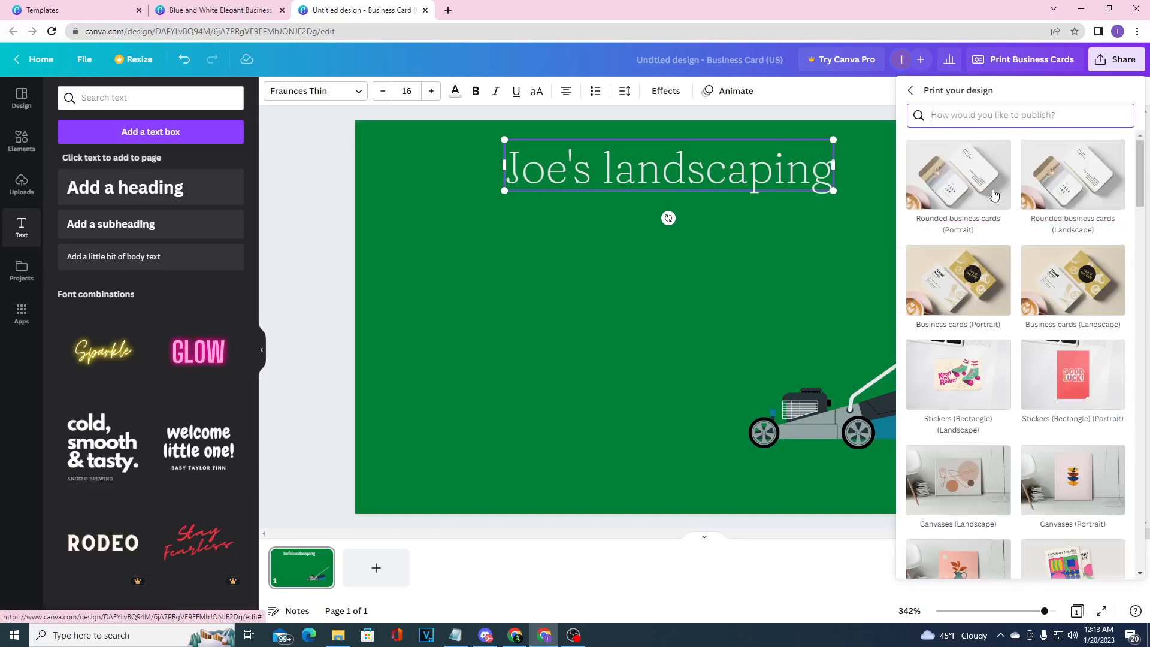
scroll(936, 265, down, 2)
scroll(1076, 228, up, 2)
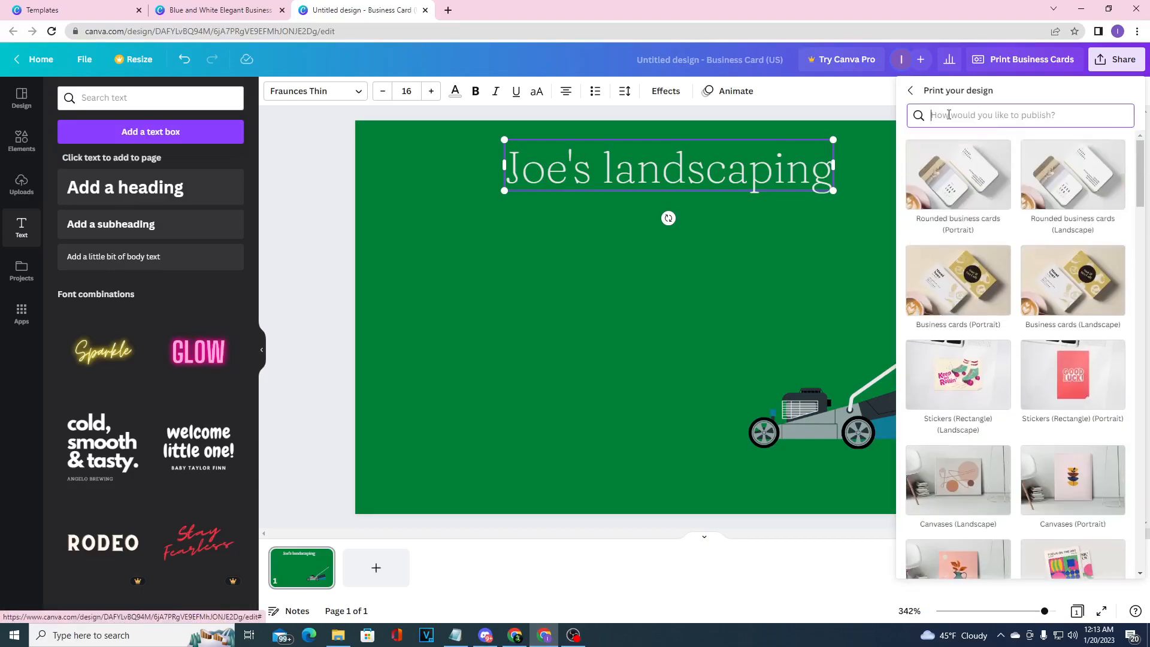
click(910, 91)
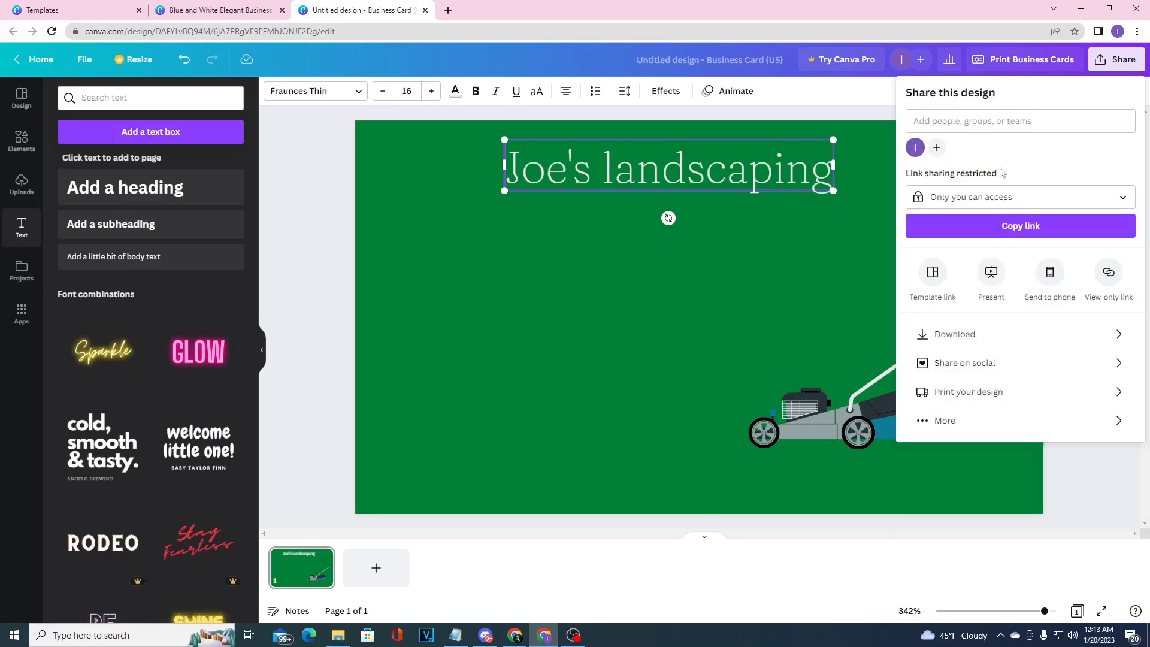
click(976, 335)
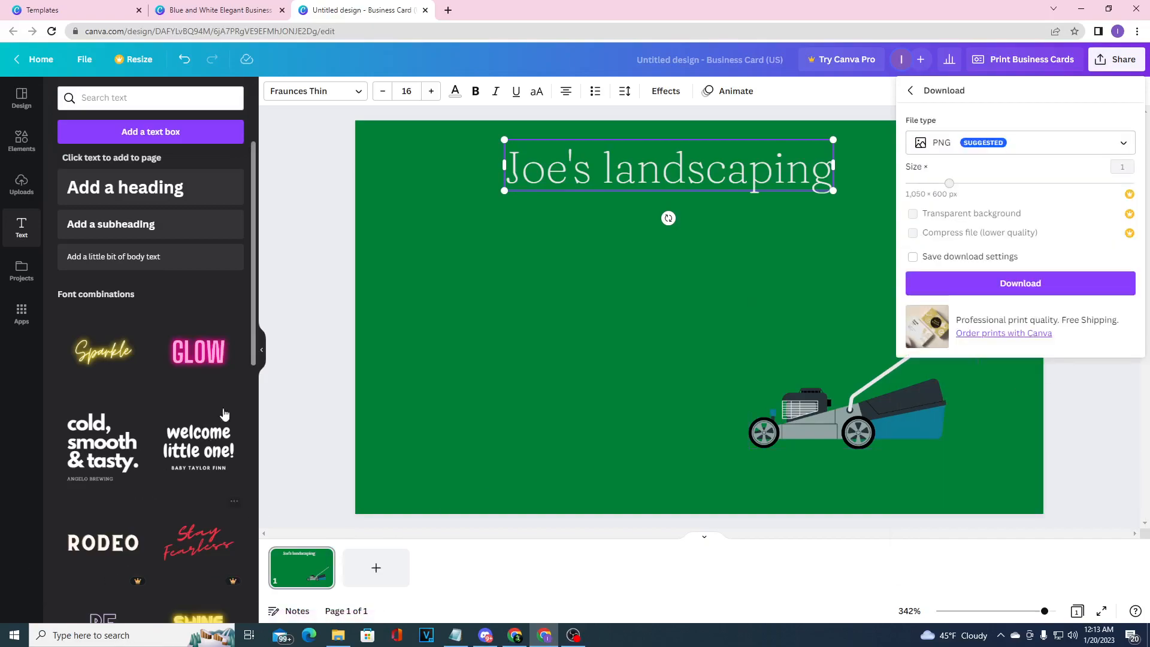
click(929, 93)
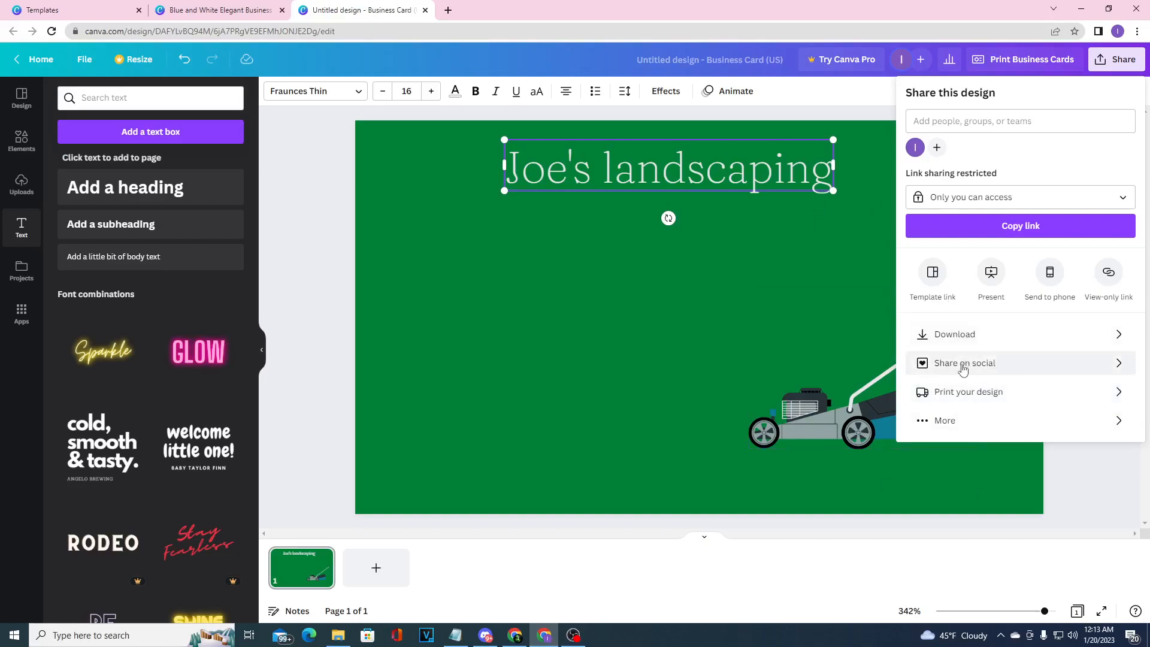
Set the design's link access to "Anyone with the link".
click(1042, 198)
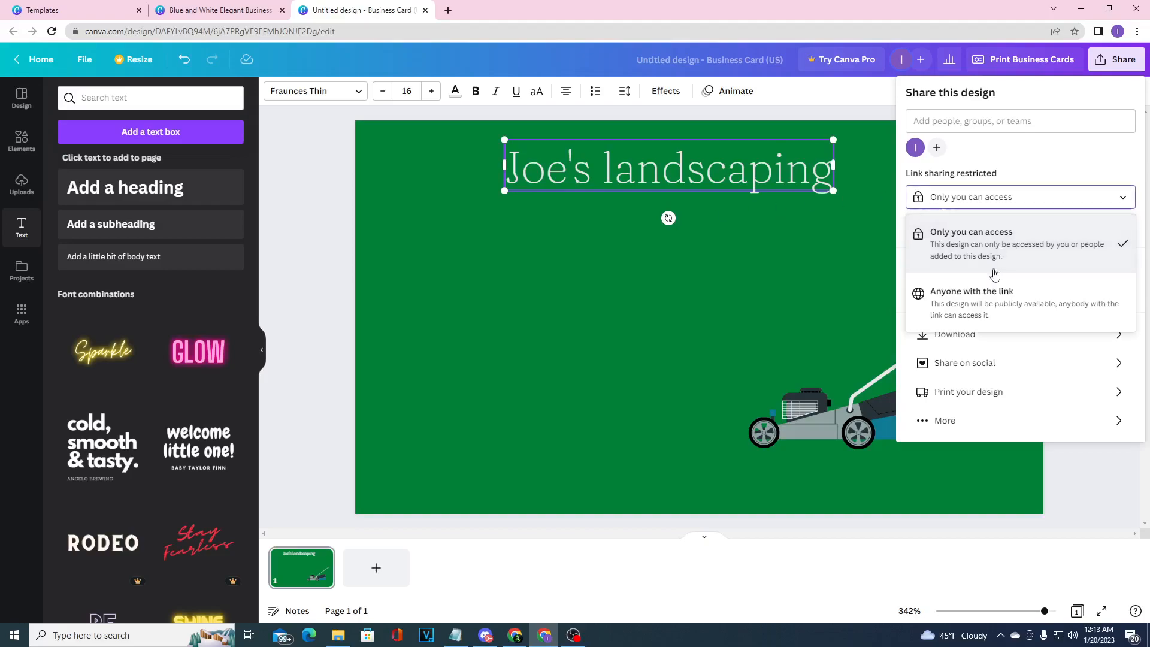
click(999, 305)
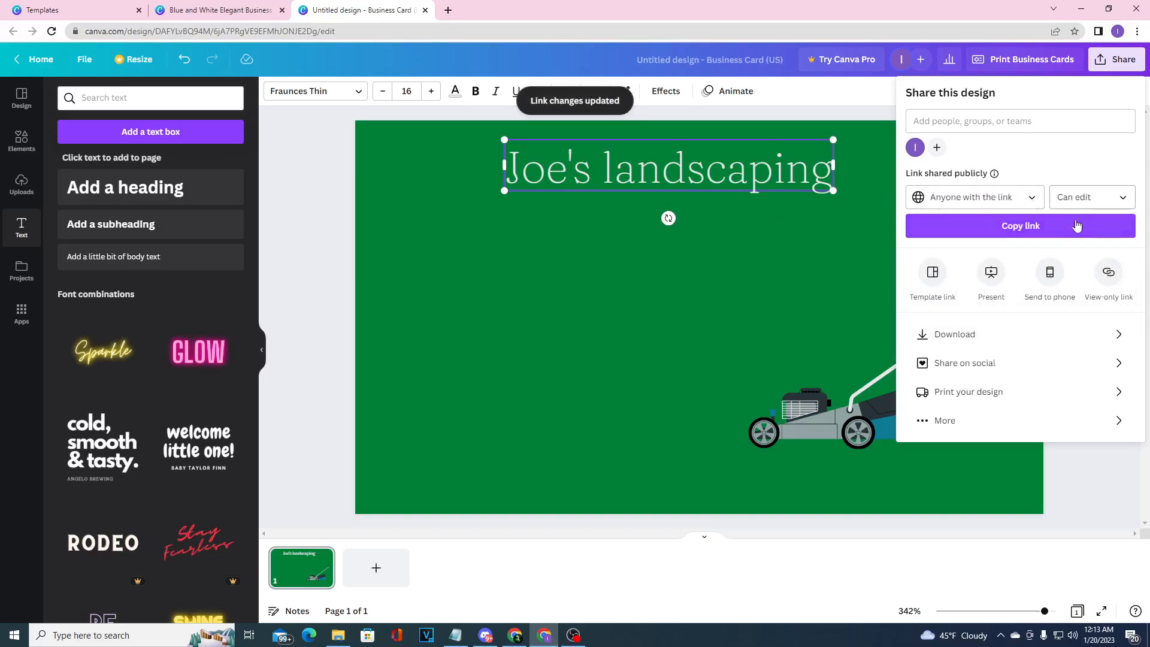